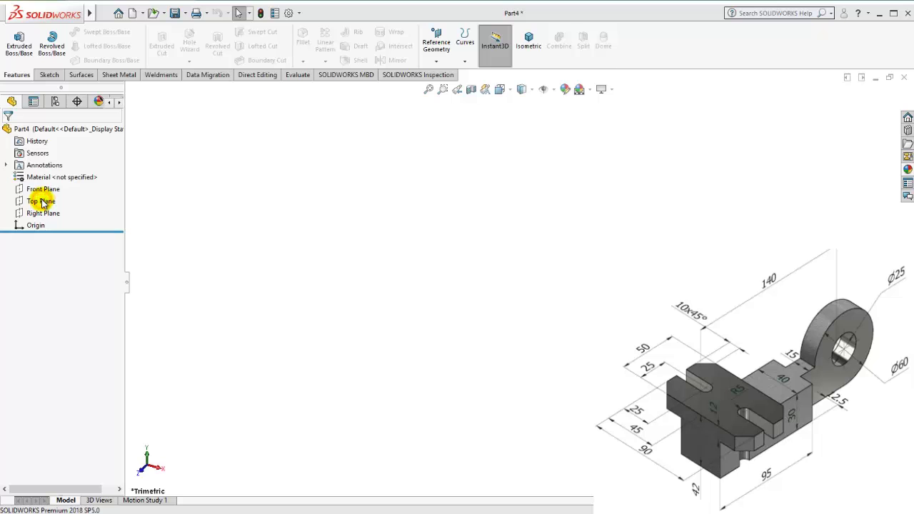
# Start a sketch on the Top Plane and draw a center rectangle at the origin.
pyautogui.click(41, 203)
pyautogui.click(38, 184)
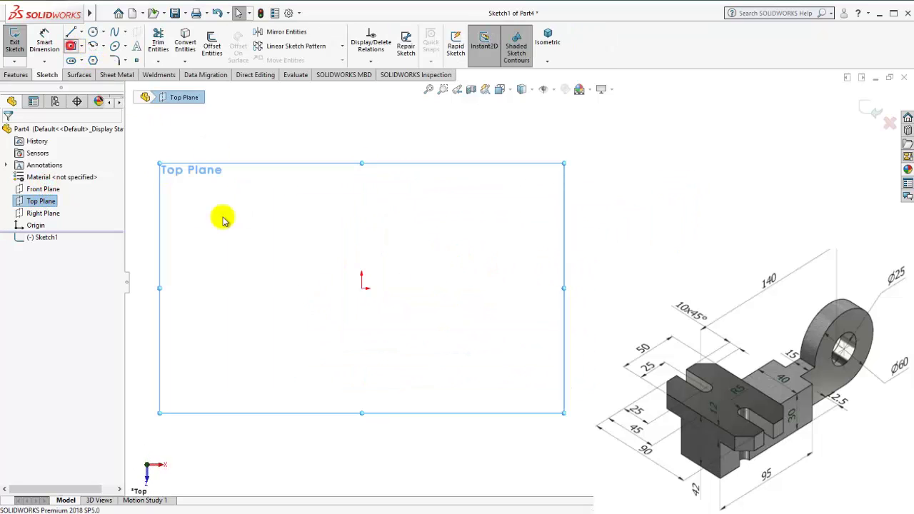
pyautogui.click(363, 289)
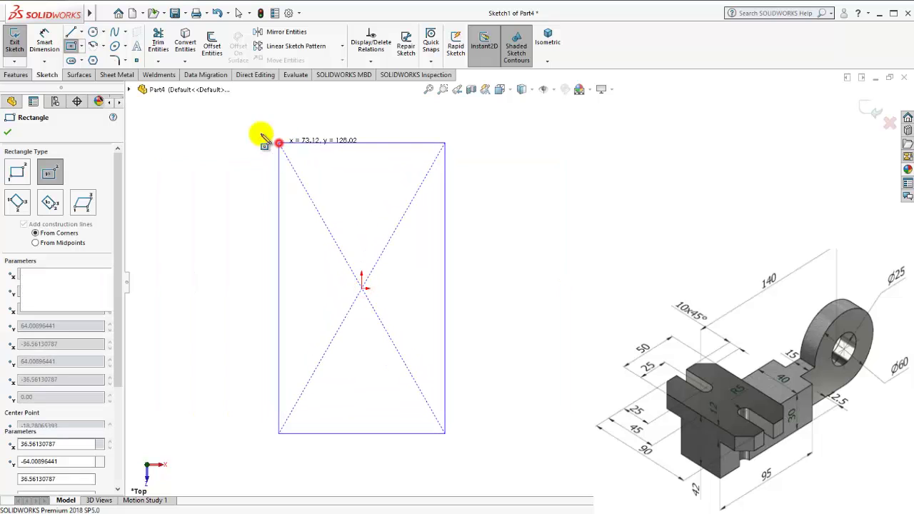
pyautogui.click(279, 143)
# Dimension the rectangle 95 mm long by 40 mm wide, then view it isometrically.
pyautogui.click(44, 40)
pyautogui.click(444, 249)
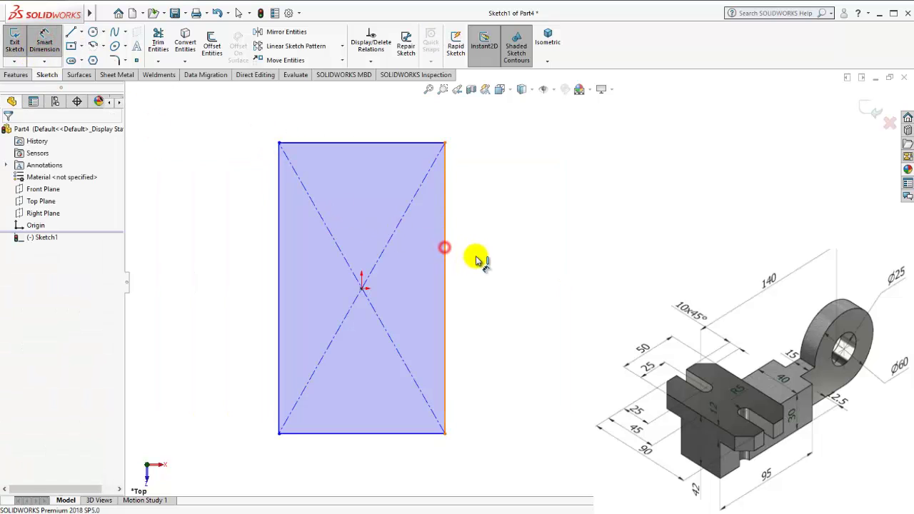
pyautogui.click(488, 264)
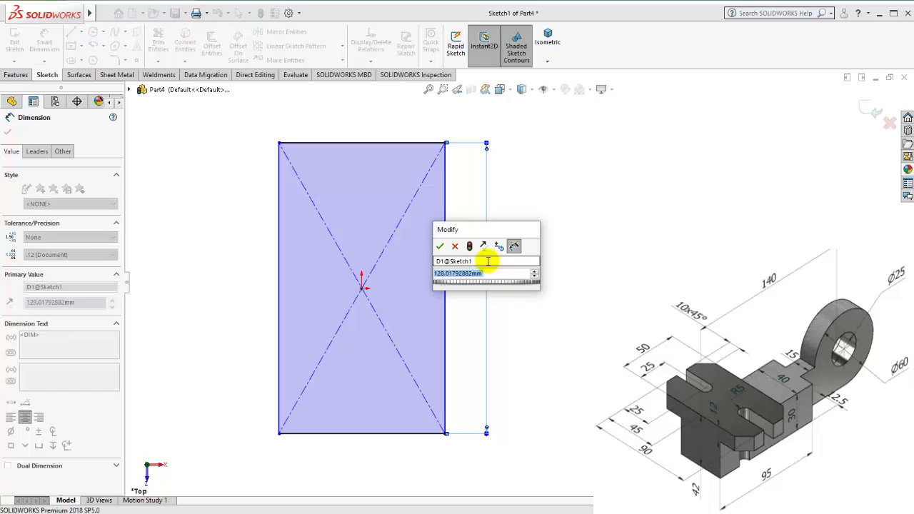
pyautogui.write('95')
pyautogui.press('Return')
pyautogui.click(413, 433)
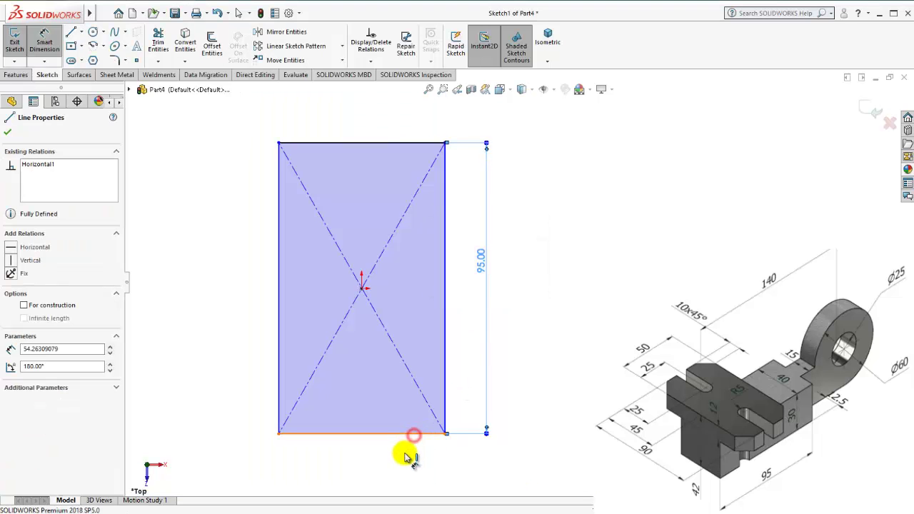
pyautogui.click(400, 463)
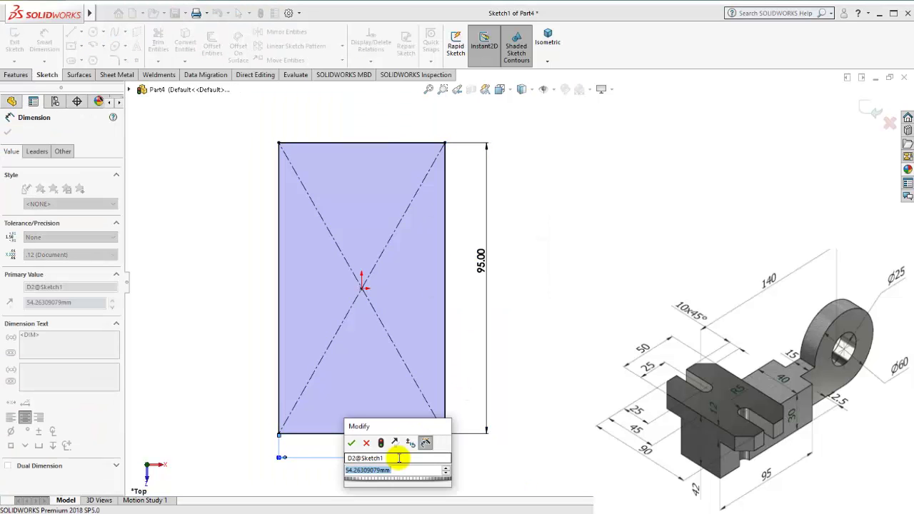
pyautogui.write('40')
pyautogui.press('Return')
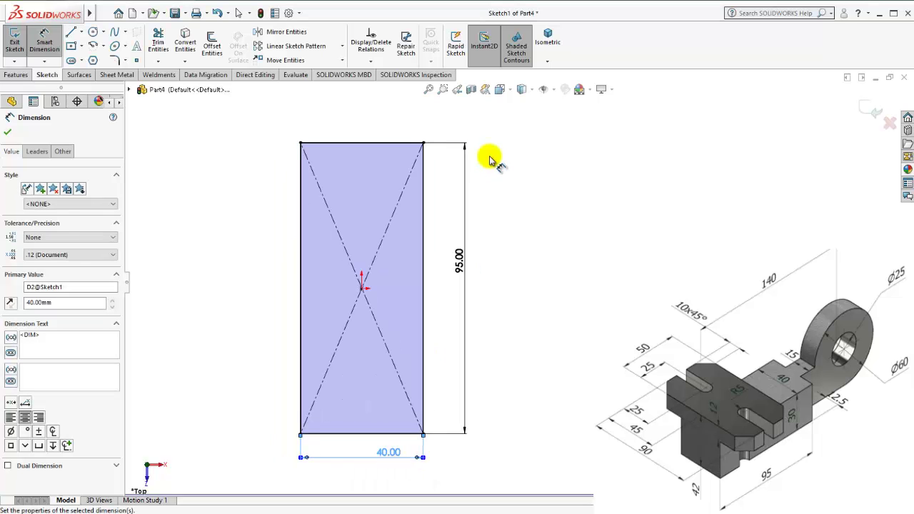
pyautogui.click(556, 47)
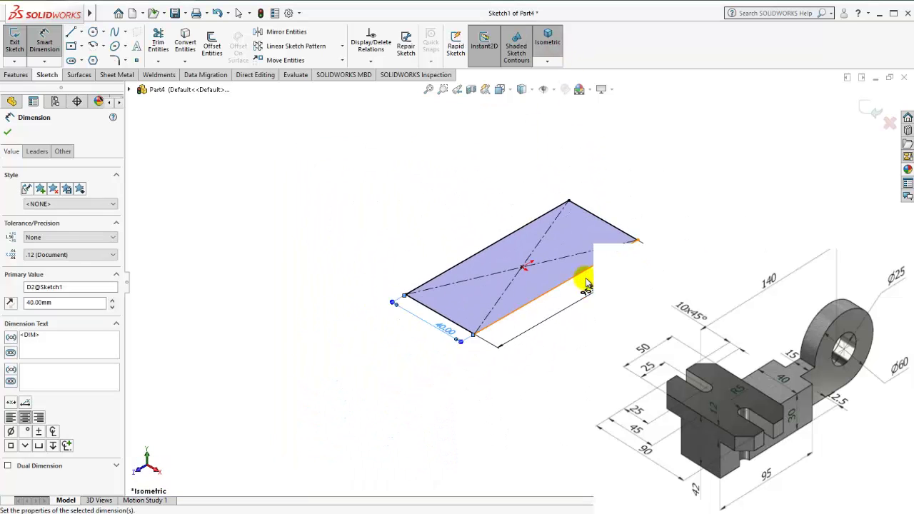
# Extrude Sketch1 as a 30 mm blind boss to form the base block.
pyautogui.click(8, 132)
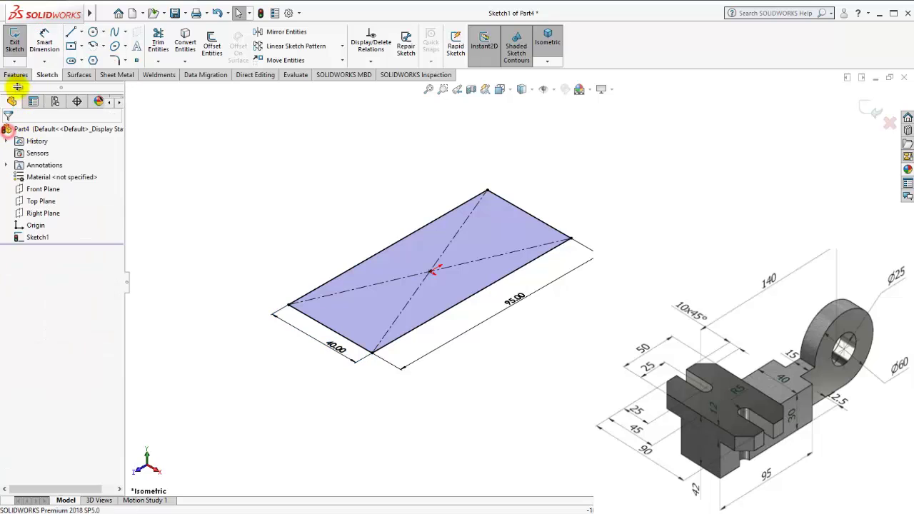
pyautogui.click(15, 74)
pyautogui.click(19, 43)
pyautogui.click(475, 244)
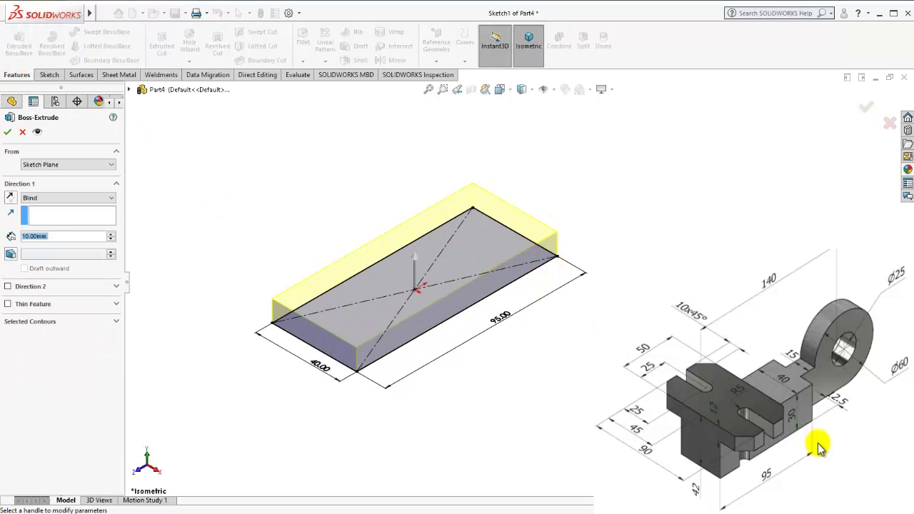
pyautogui.click(796, 403)
pyautogui.click(59, 240)
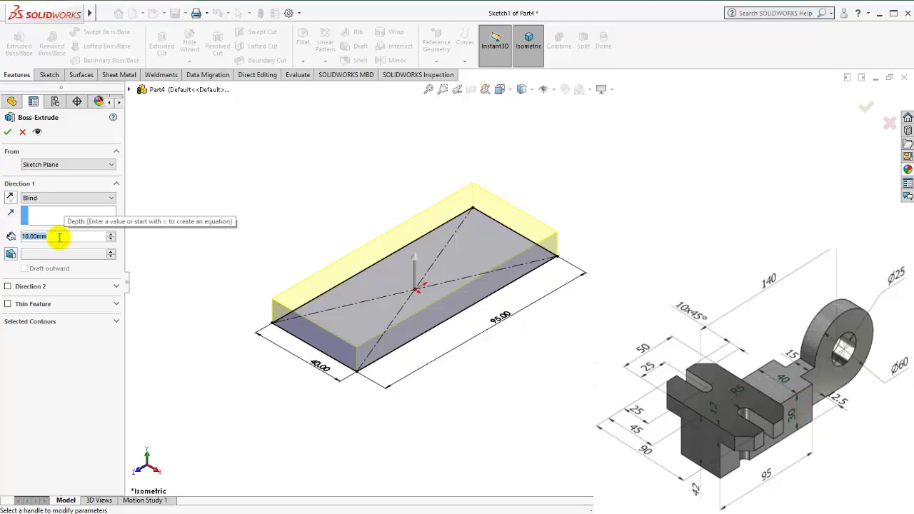
pyautogui.write('30')
pyautogui.press('Return')
pyautogui.click(10, 133)
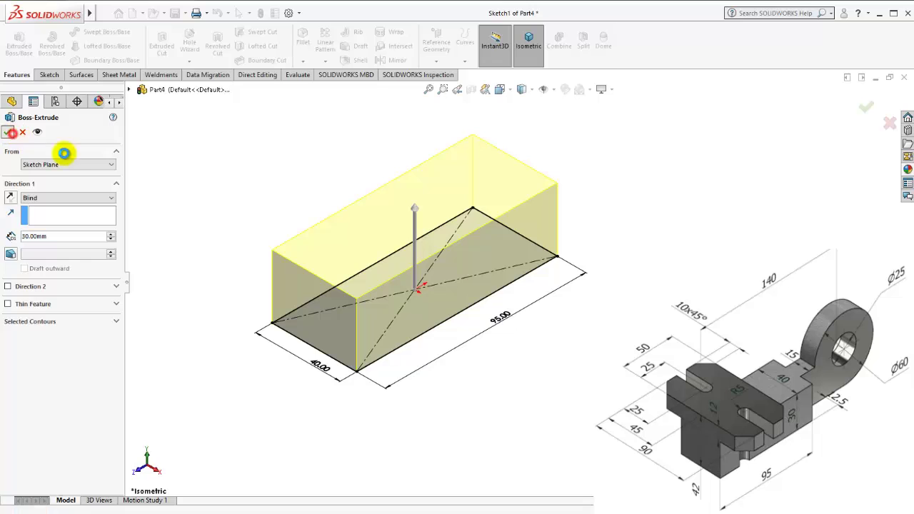
# Look normal to the block's top face and open a new sketch on it.
pyautogui.scroll(-1, 499, 267)
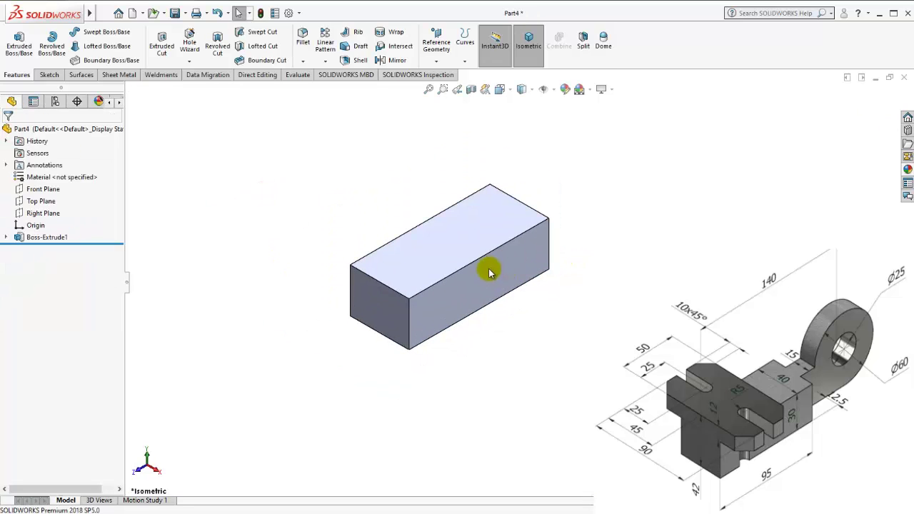
pyautogui.scroll(-1, 541, 271)
pyautogui.scroll(-1, 545, 274)
pyautogui.scroll(-1, 559, 275)
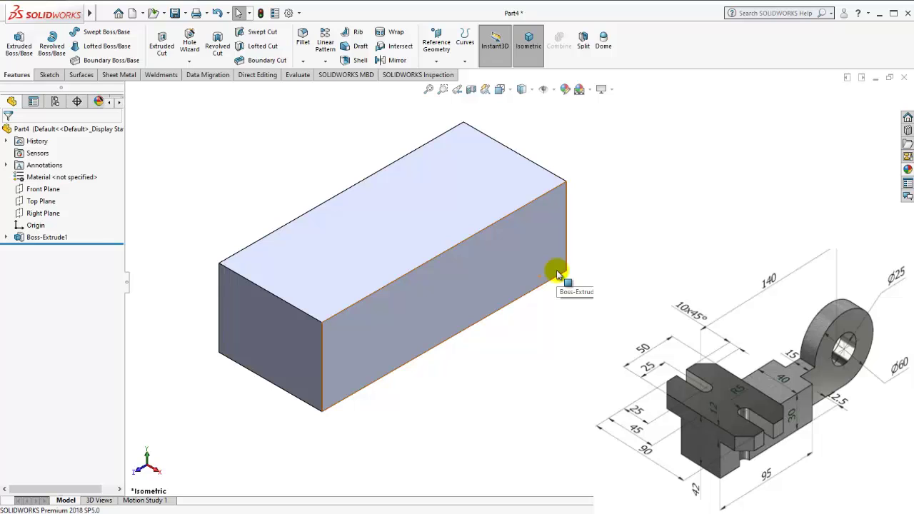
pyautogui.click(309, 282)
pyautogui.click(408, 250)
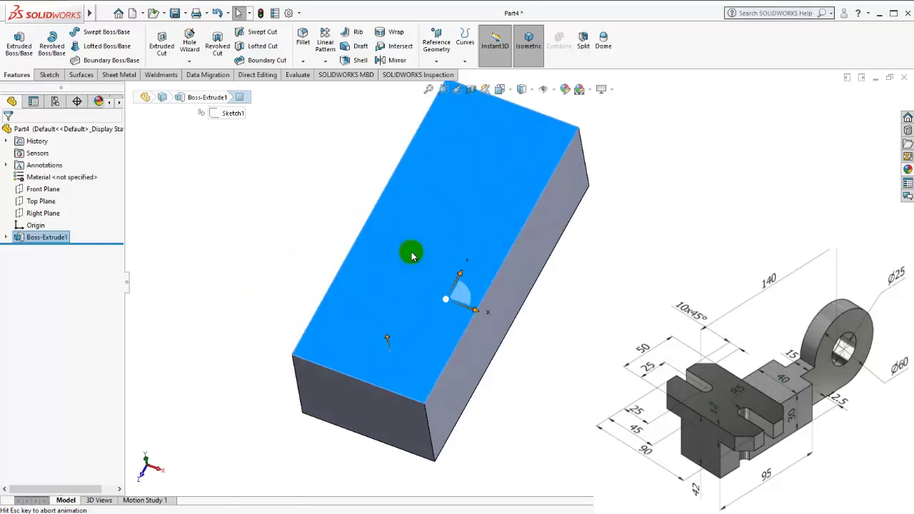
pyautogui.scroll(-1, 559, 277)
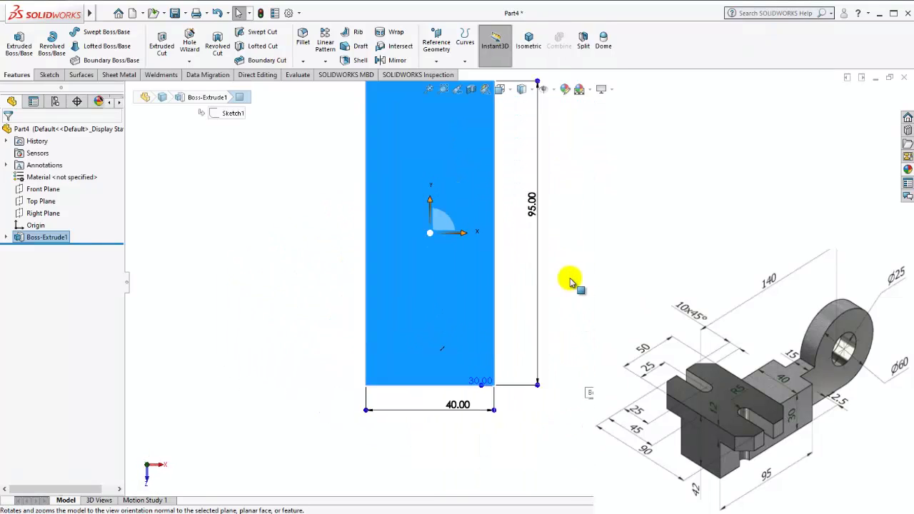
pyautogui.scroll(-1, 564, 275)
pyautogui.scroll(-1, 544, 264)
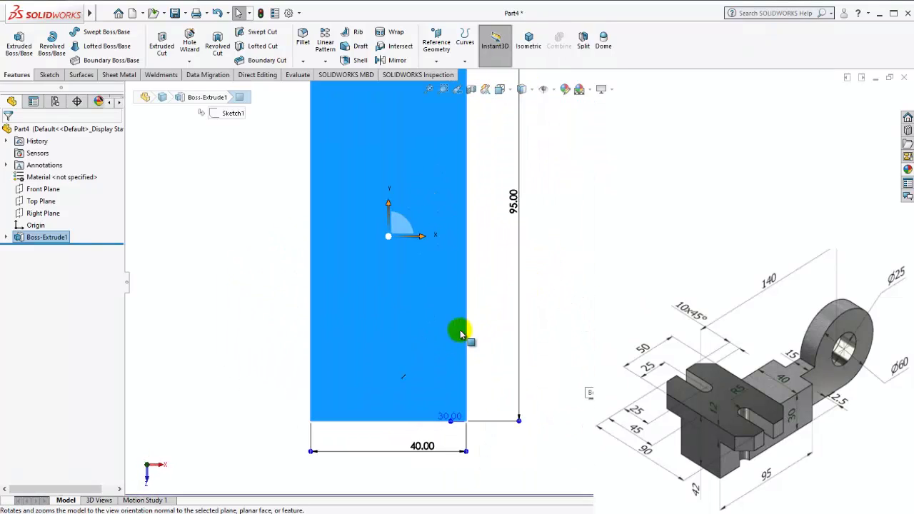
pyautogui.scroll(-1, 460, 330)
pyautogui.click(365, 362)
pyautogui.click(413, 330)
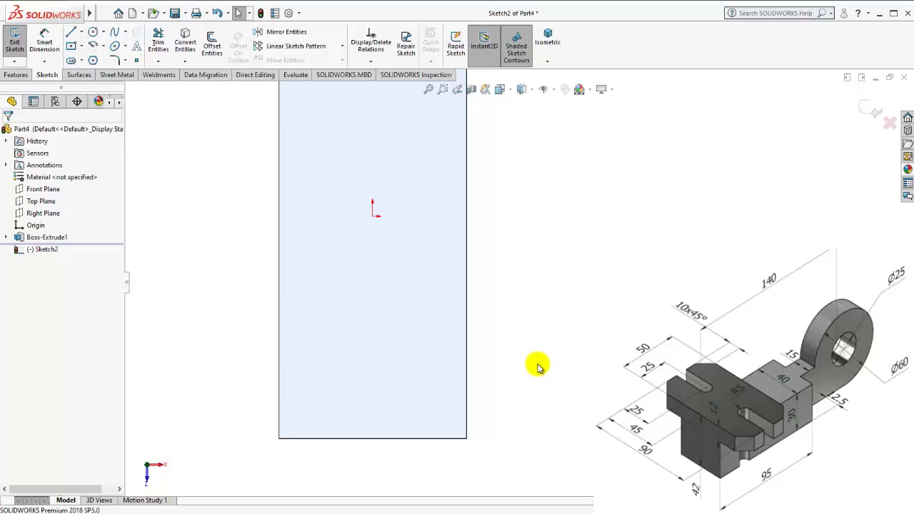
# Draw a vertical centerline from the origin down to the face's lower edge.
pyautogui.click(321, 397)
pyautogui.click(557, 311)
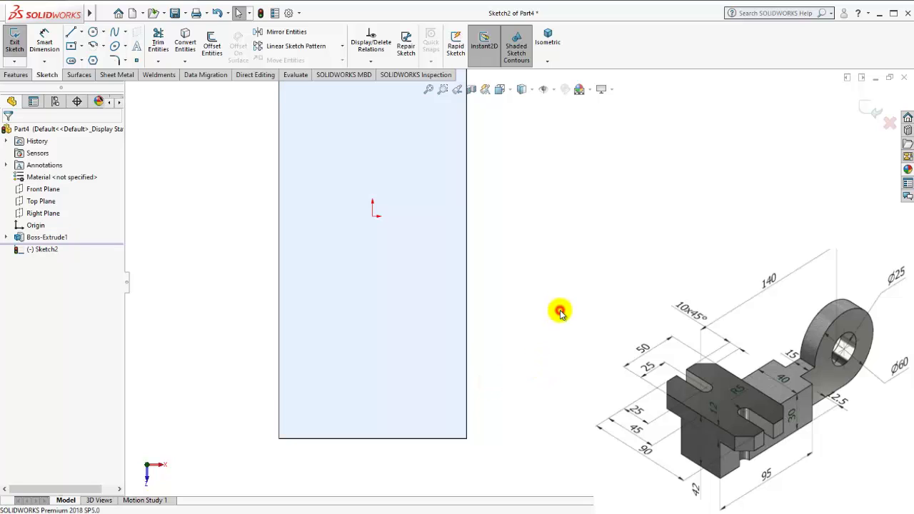
pyautogui.click(79, 32)
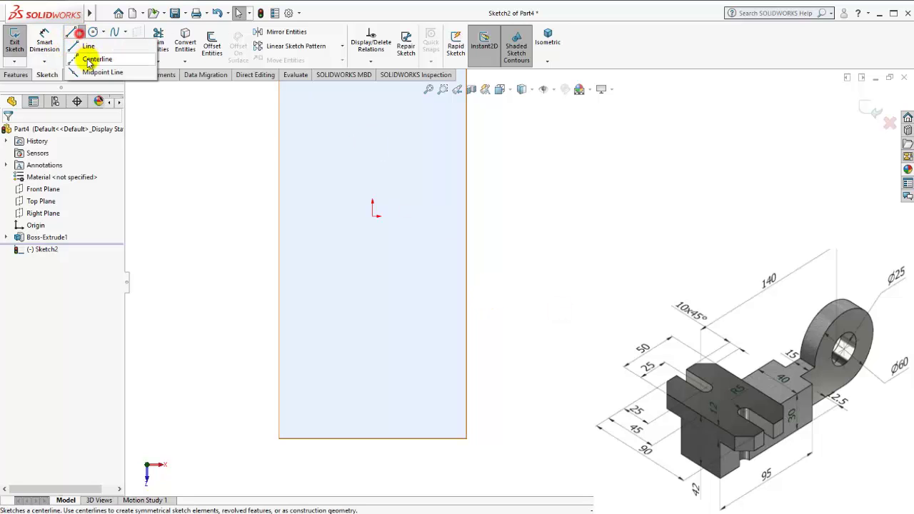
pyautogui.click(102, 64)
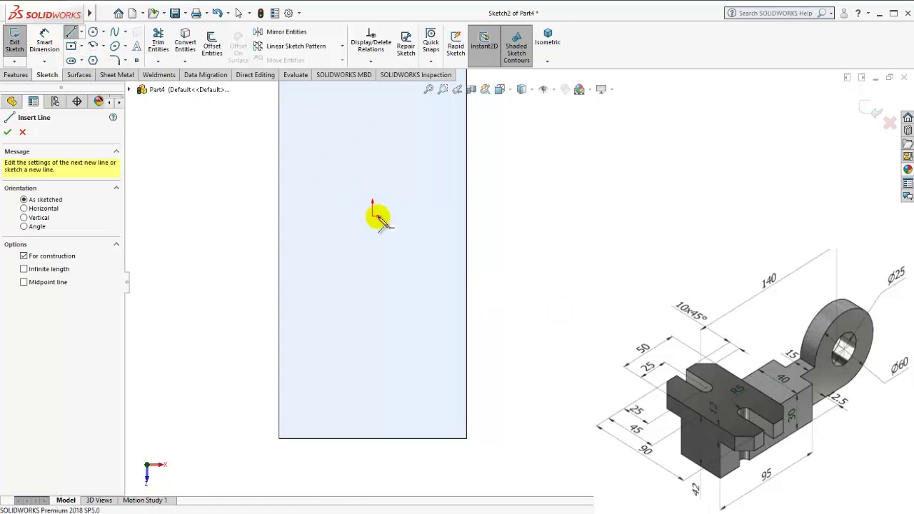
pyautogui.click(372, 216)
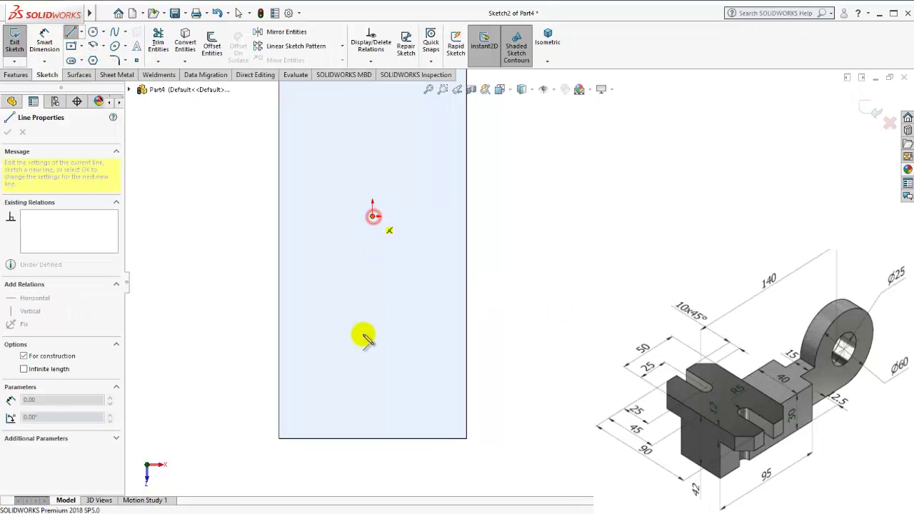
pyautogui.click(372, 437)
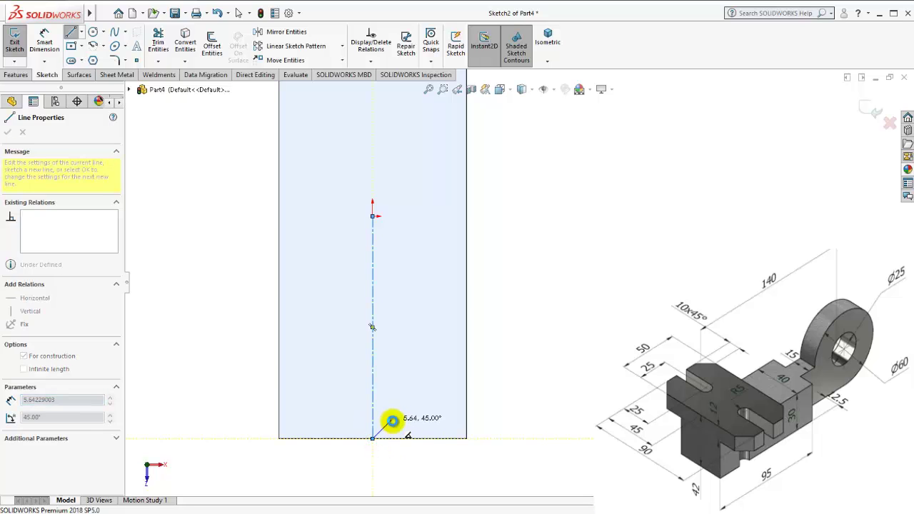
pyautogui.press('Escape')
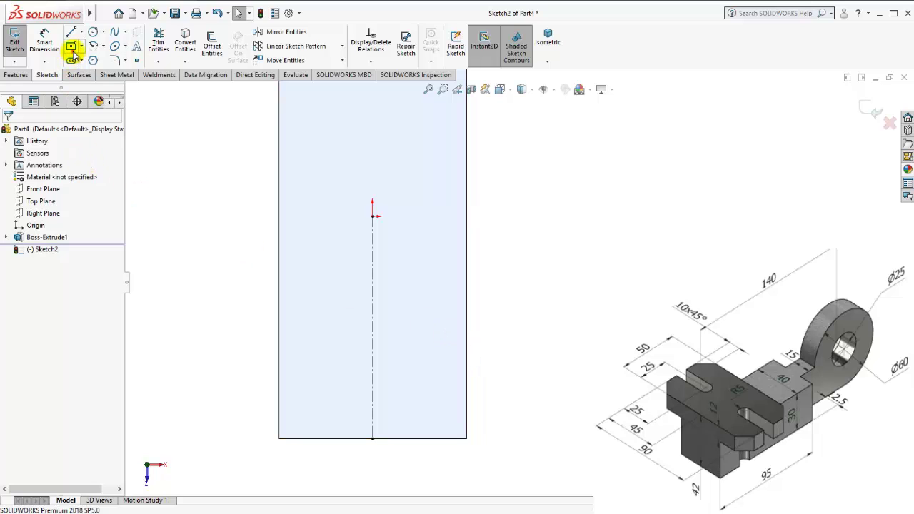
# Draw a centre rectangle on the centerline's lower end and dimension its right edge 50 mm.
pyautogui.click(373, 383)
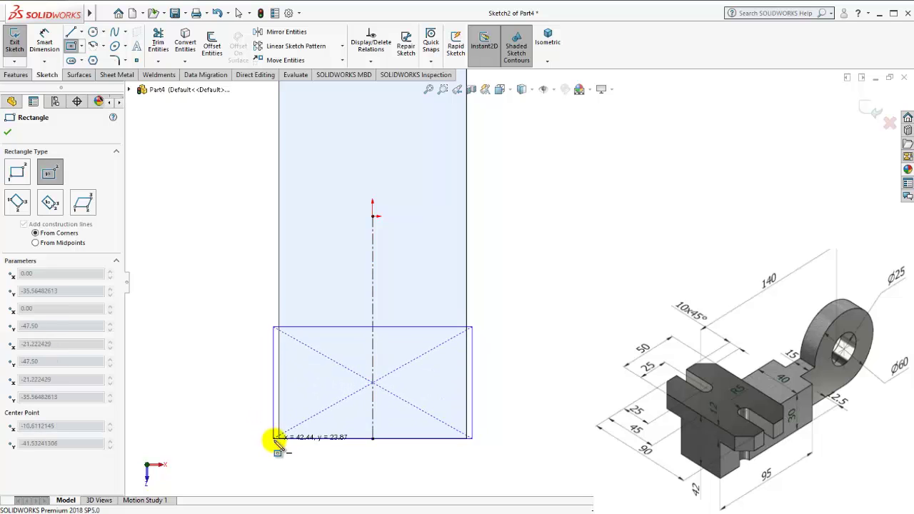
pyautogui.click(224, 437)
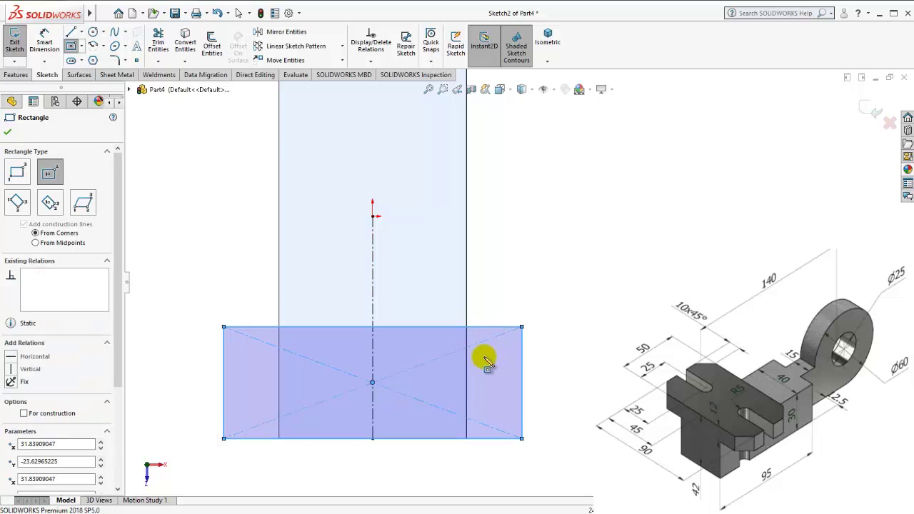
pyautogui.press('Escape')
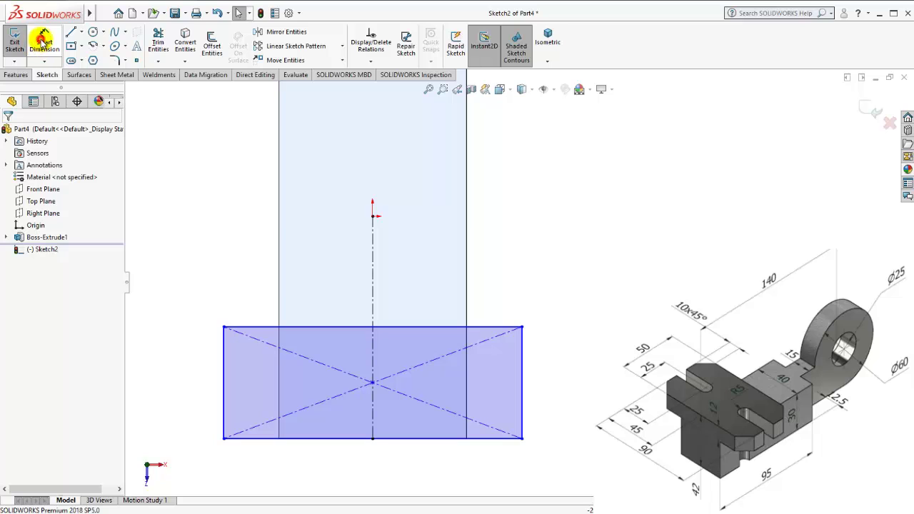
pyautogui.click(43, 40)
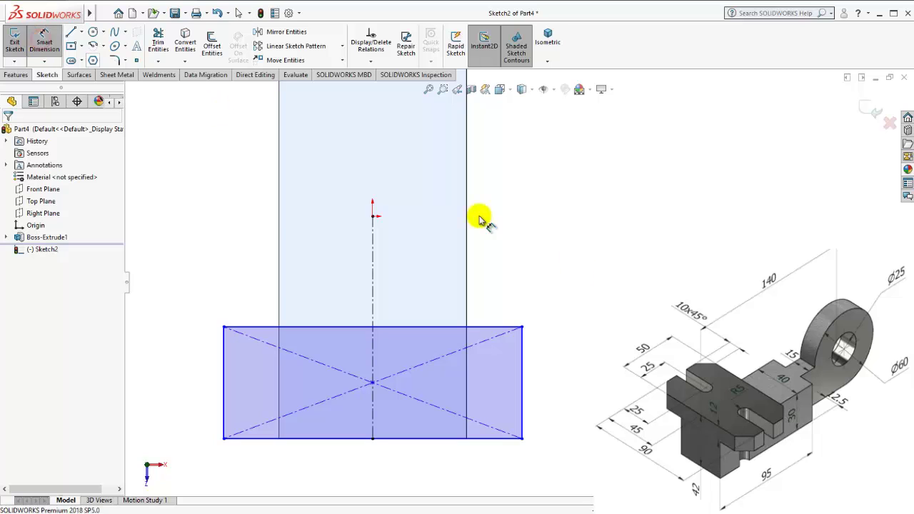
pyautogui.click(537, 367)
pyautogui.click(550, 373)
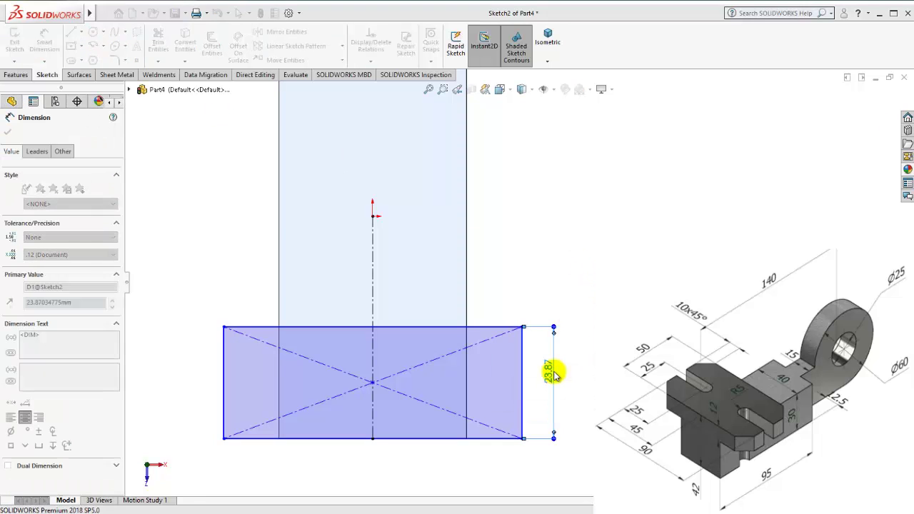
# Try a collinear relation between the whole rectangle and the body edge, then undo it.
pyautogui.doubleClick(446, 427)
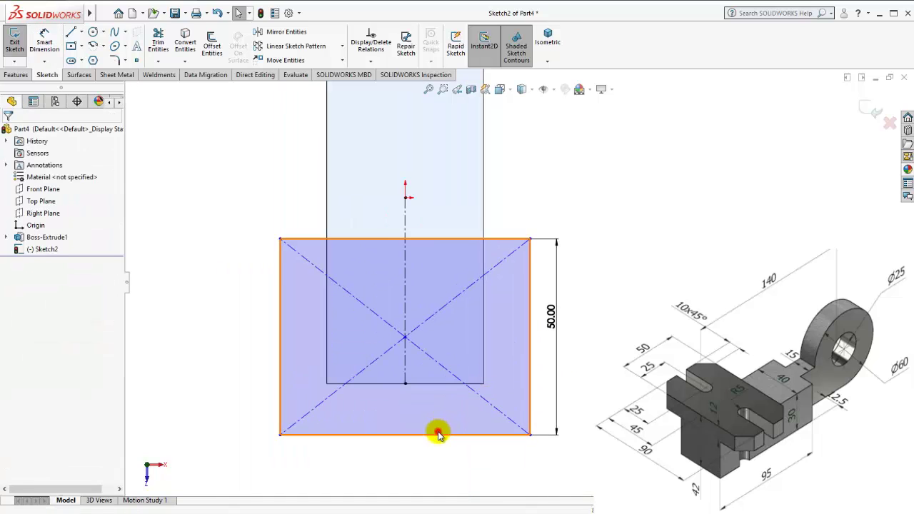
pyautogui.keyDown('ctrl'); pyautogui.click(432, 384); pyautogui.keyUp('ctrl')
pyautogui.click(14, 319)
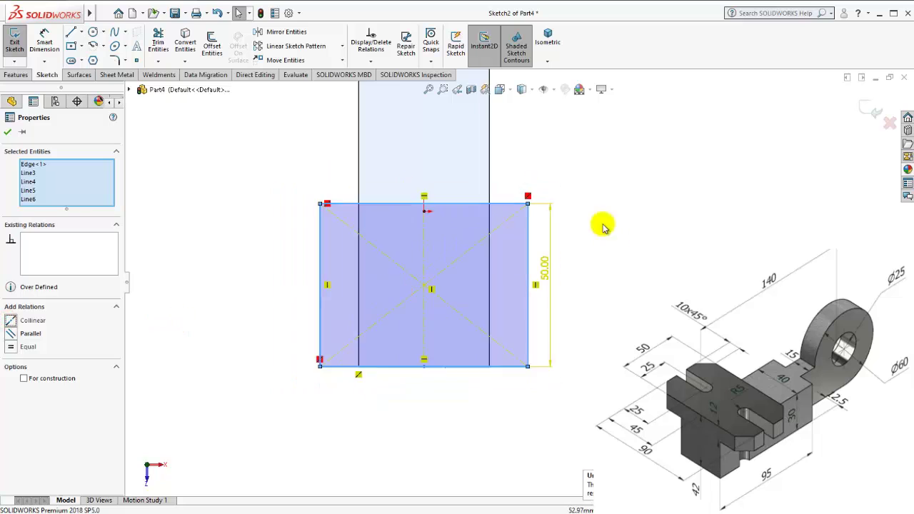
pyautogui.scroll(3, 585, 226)
pyautogui.scroll(-4, 557, 257)
pyautogui.click(537, 303)
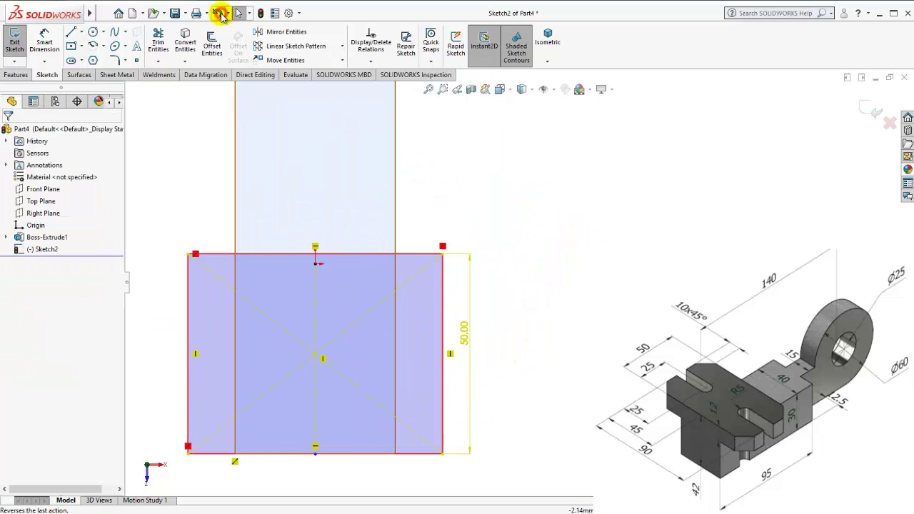
pyautogui.click(219, 15)
# Move the rectangle up and make its bottom line collinear with the block's bottom edge.
pyautogui.scroll(1, 331, 373)
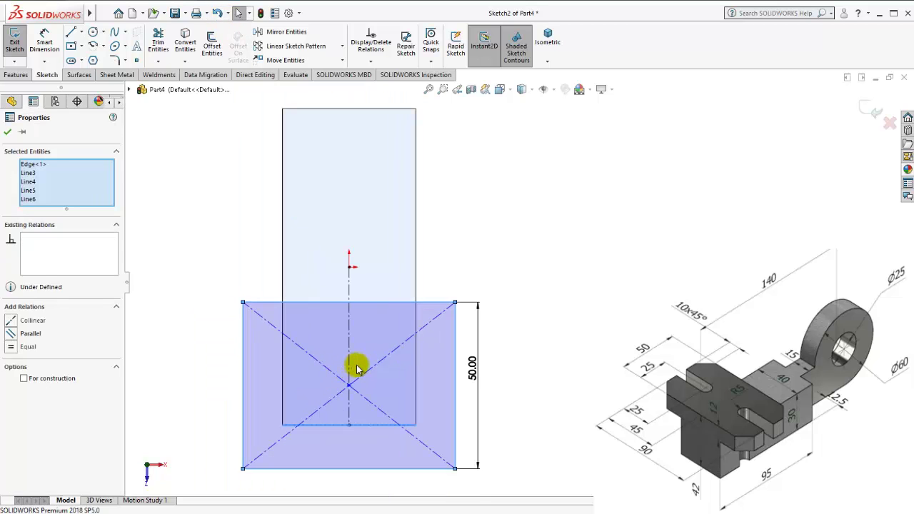
pyautogui.press('Escape')
pyautogui.moveTo(350, 352); pyautogui.dragTo(348, 321)
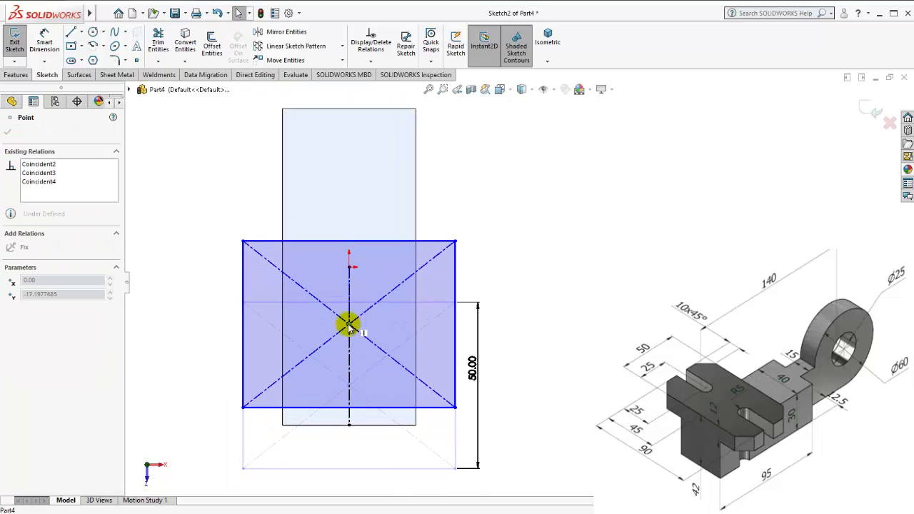
pyautogui.press('Escape')
pyautogui.click(438, 408)
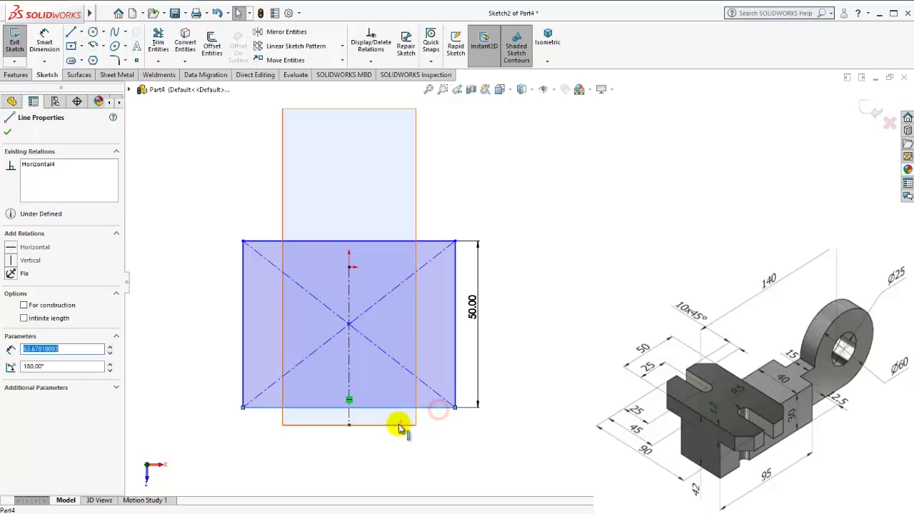
pyautogui.keyDown('ctrl'); pyautogui.click(401, 425); pyautogui.keyUp('ctrl')
pyautogui.click(11, 308)
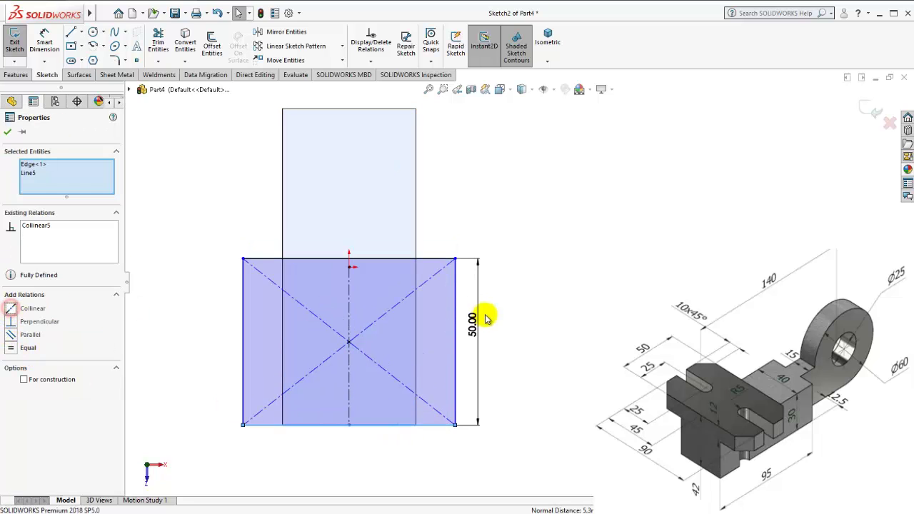
pyautogui.click(486, 315)
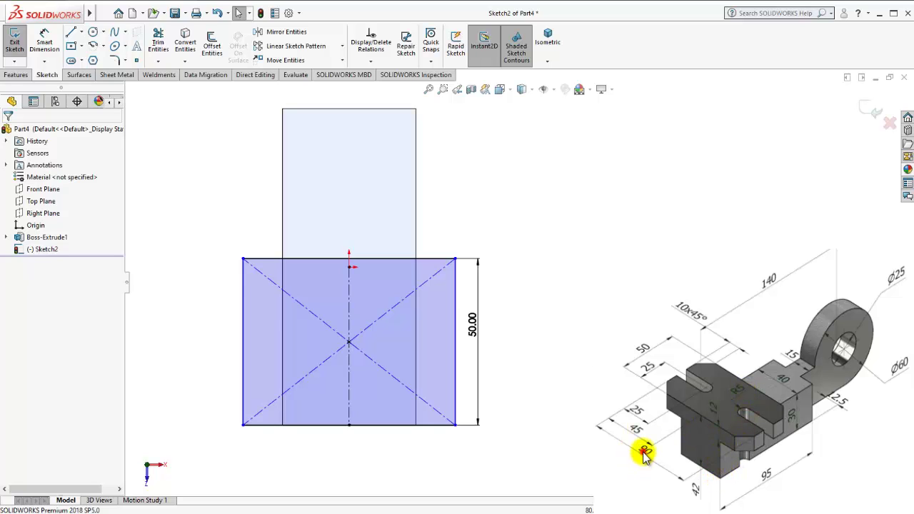
# Dimension the rectangle's bottom line to 90 mm wide.
pyautogui.click(45, 43)
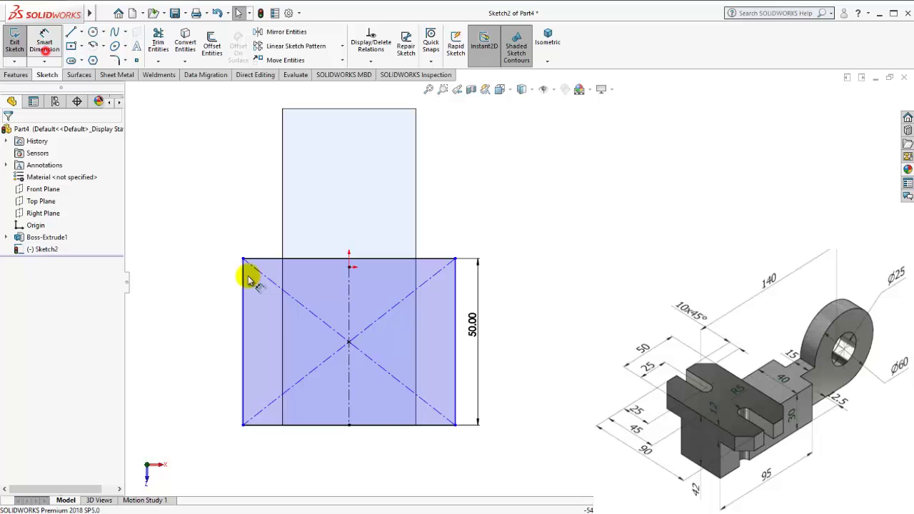
pyautogui.click(320, 424)
pyautogui.click(327, 461)
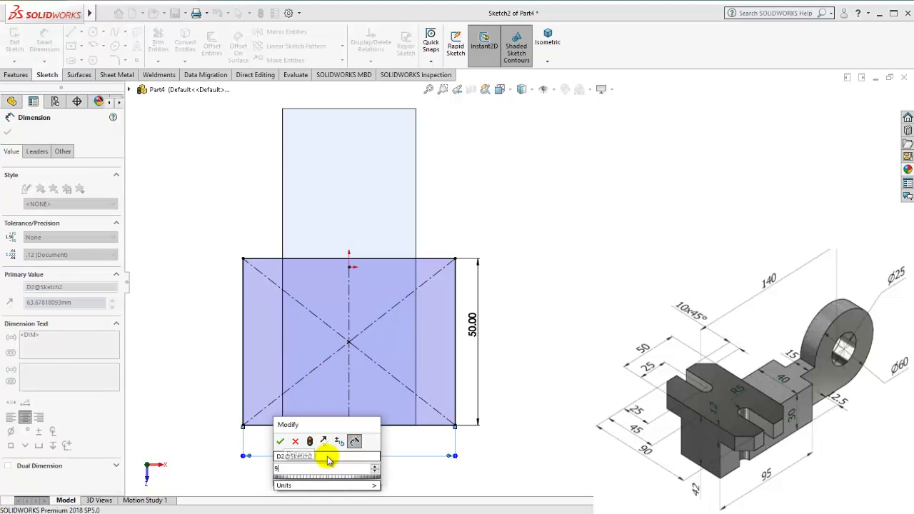
pyautogui.write('90')
pyautogui.press('Return')
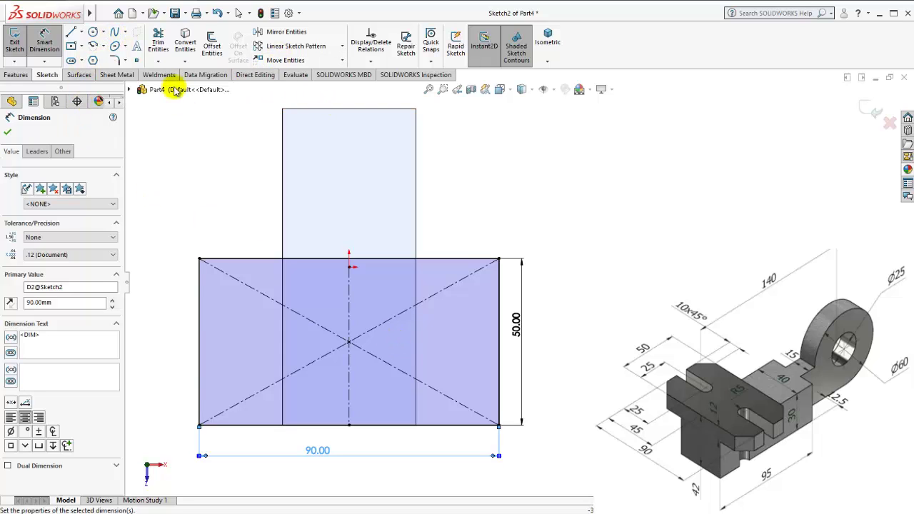
pyautogui.click(72, 61)
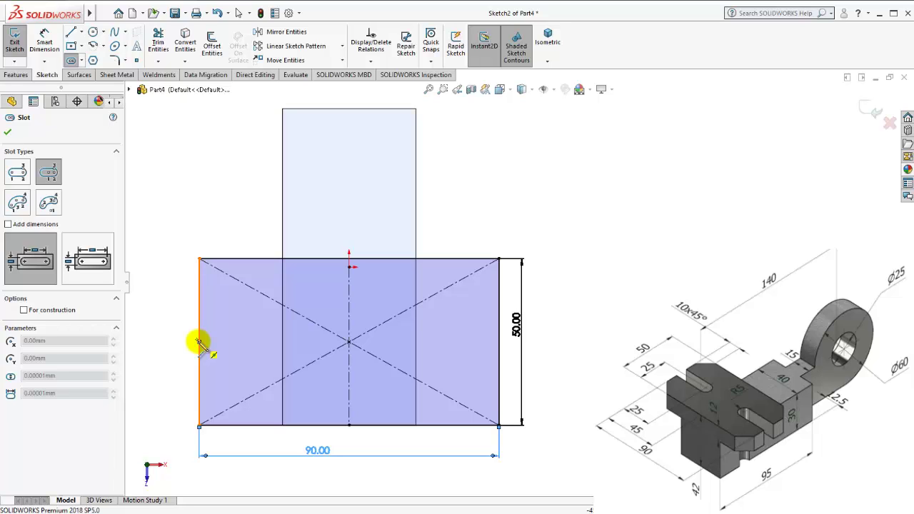
# Draw a straight slot centred on the rectangle's left edge.
pyautogui.click(198, 342)
pyautogui.click(237, 342)
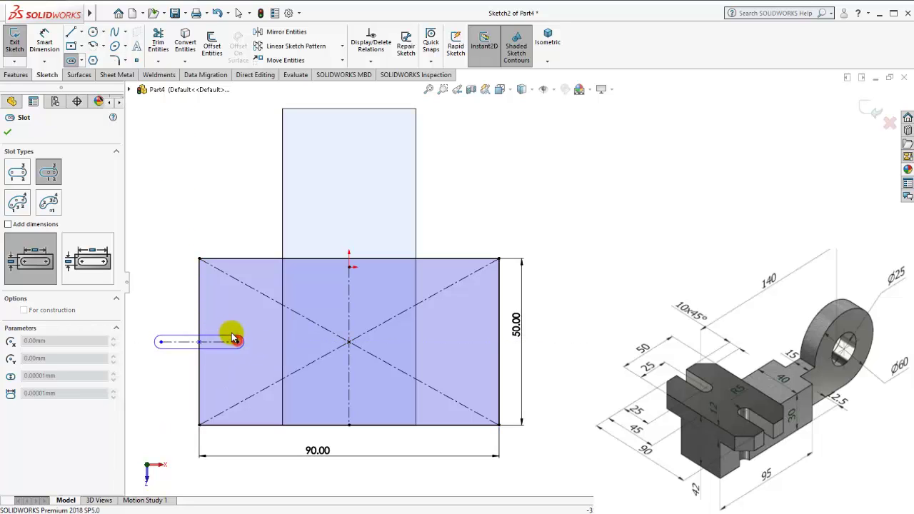
pyautogui.click(236, 330)
pyautogui.press('Escape')
# Dimension the slot 10 mm wide and 50 mm centre-to-centre, placing the 50 above.
pyautogui.click(44, 41)
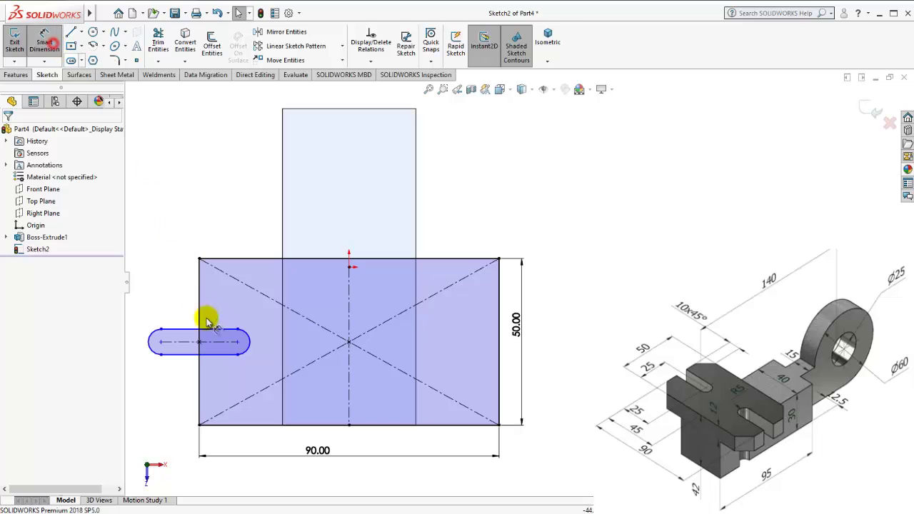
pyautogui.click(167, 352)
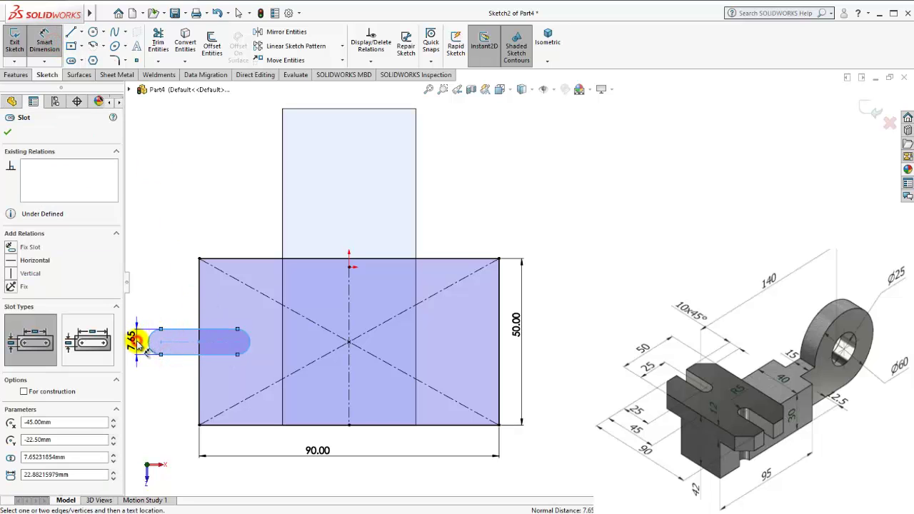
pyautogui.click(140, 344)
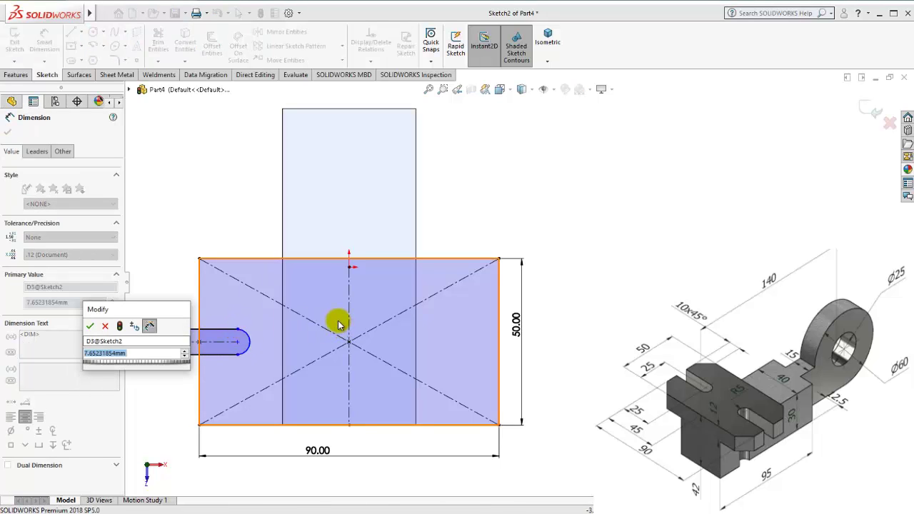
pyautogui.write('10')
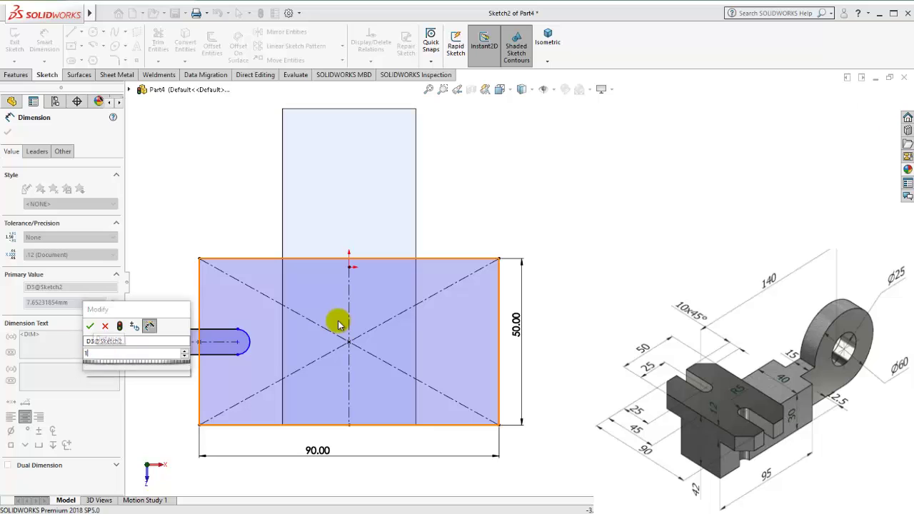
pyautogui.press('Return')
pyautogui.keyDown('ctrl'); pyautogui.moveTo(240, 340); pyautogui.dragTo(288, 337, button='middle'); pyautogui.keyUp('ctrl')
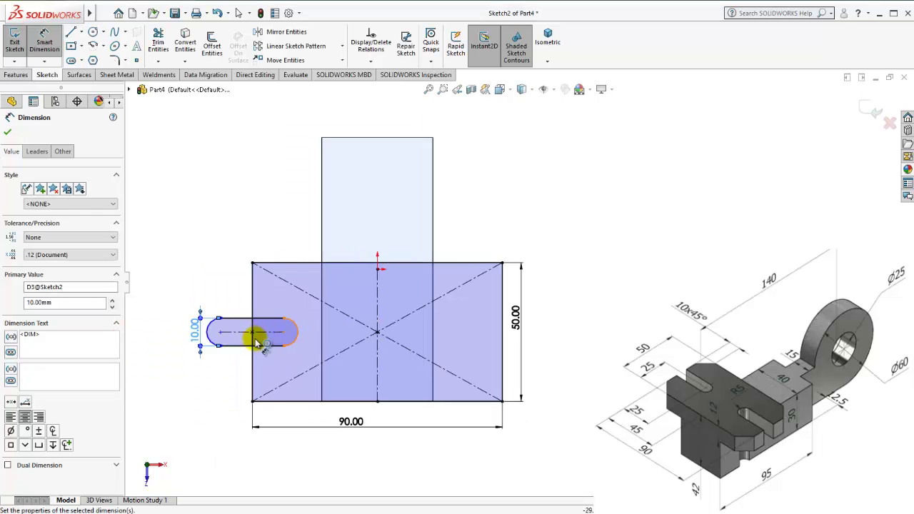
pyautogui.click(284, 327)
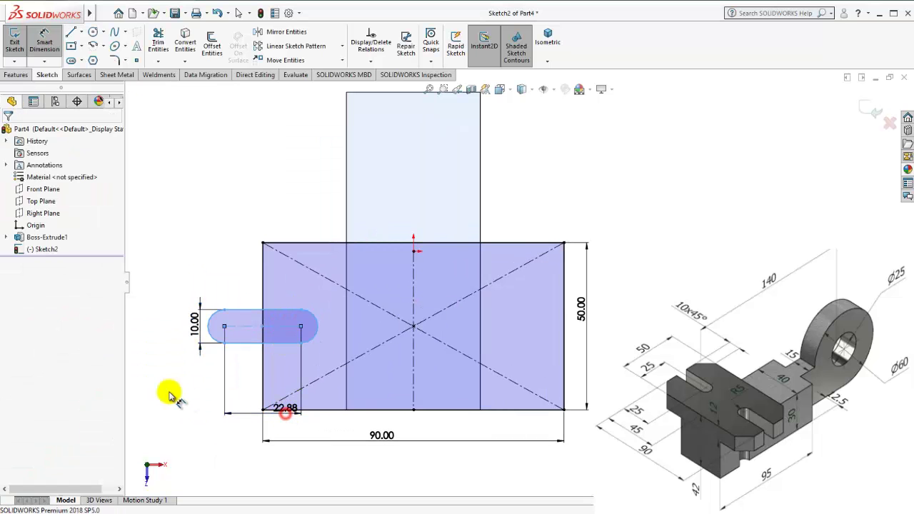
pyautogui.click(235, 399)
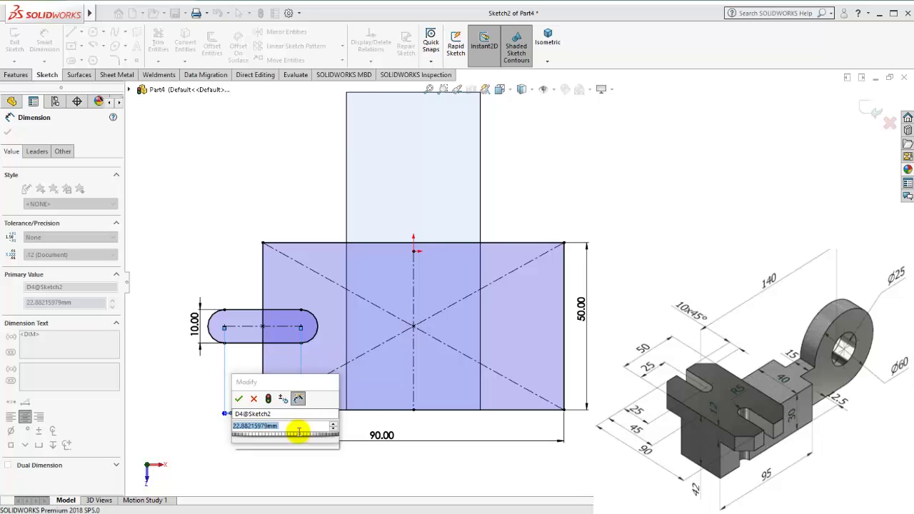
pyautogui.write('50')
pyautogui.press('Return')
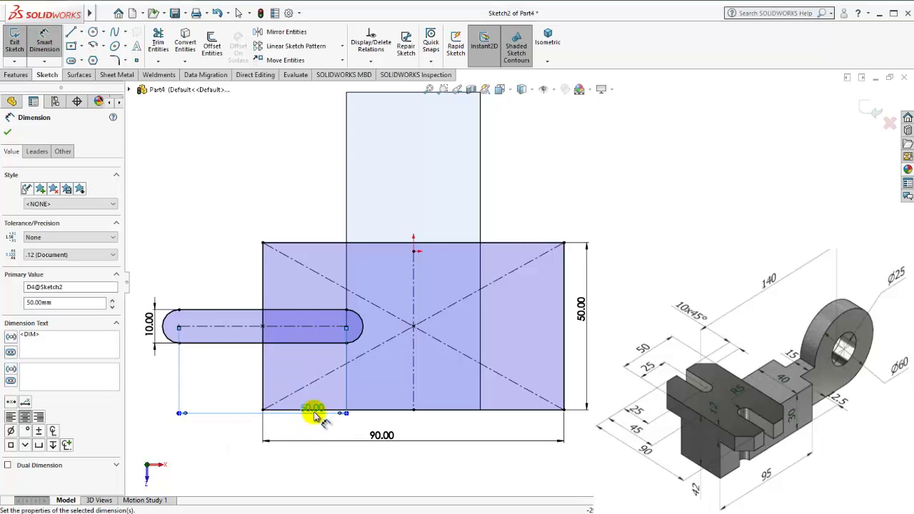
pyautogui.moveTo(315, 415); pyautogui.dragTo(266, 206)
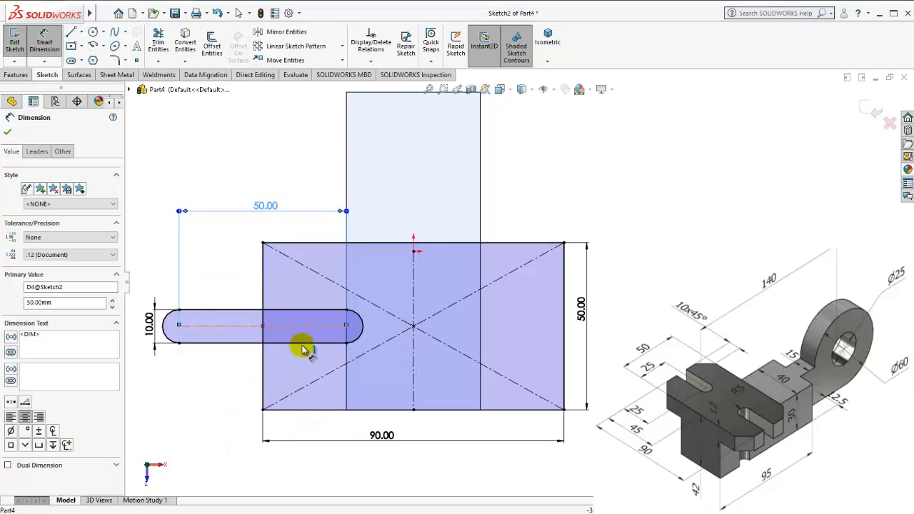
# Mirror the left slot about the vertical centerline onto the right side.
pyautogui.click(281, 35)
pyautogui.click(242, 321)
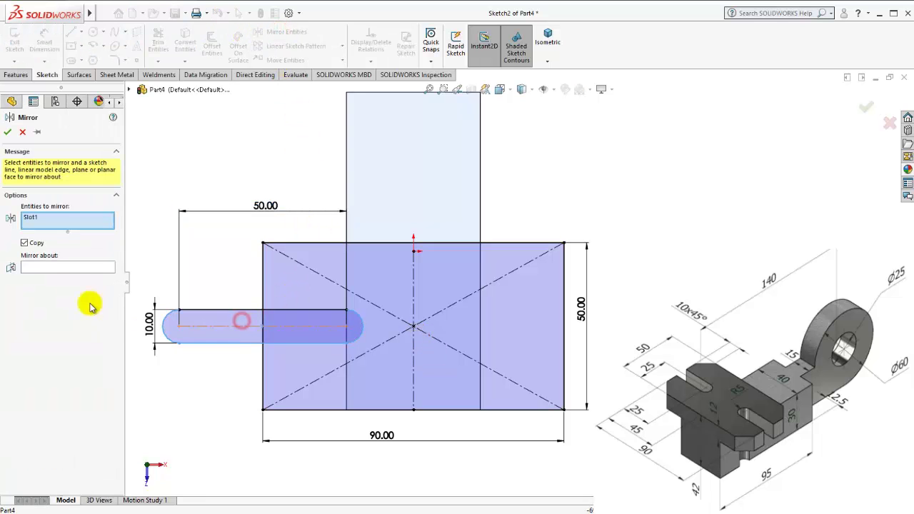
pyautogui.click(57, 265)
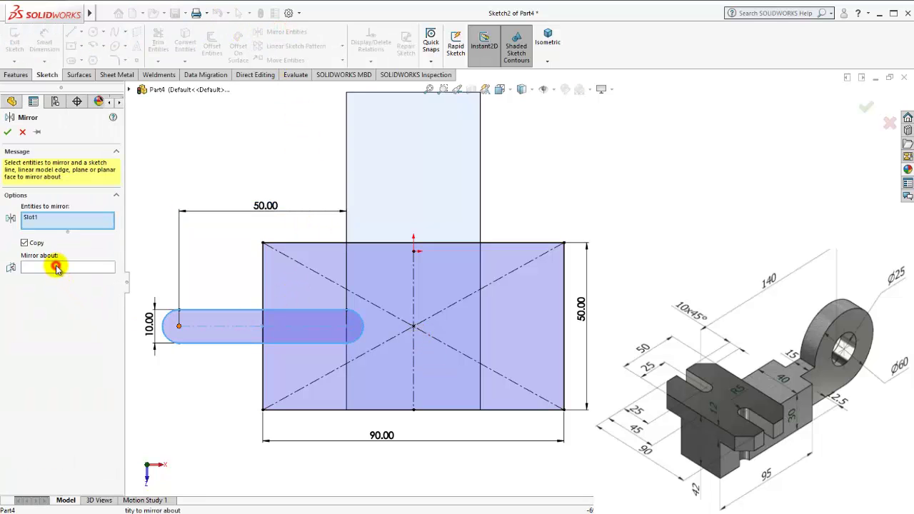
pyautogui.click(413, 303)
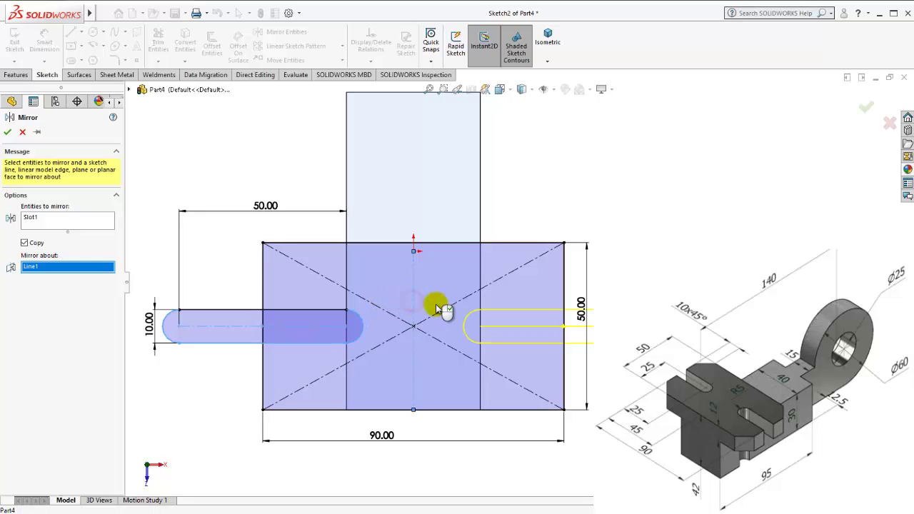
pyautogui.click(7, 133)
pyautogui.scroll(2, 582, 260)
pyautogui.scroll(2, 560, 300)
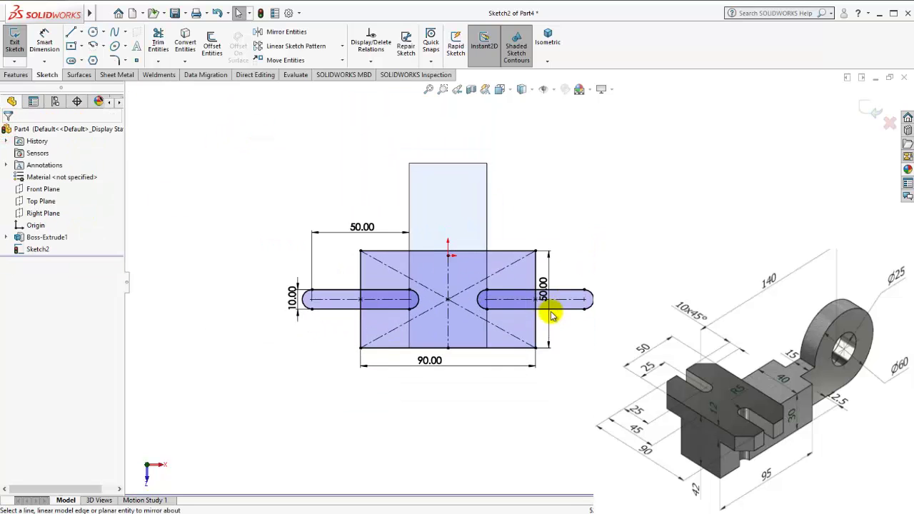
pyautogui.scroll(-2, 551, 316)
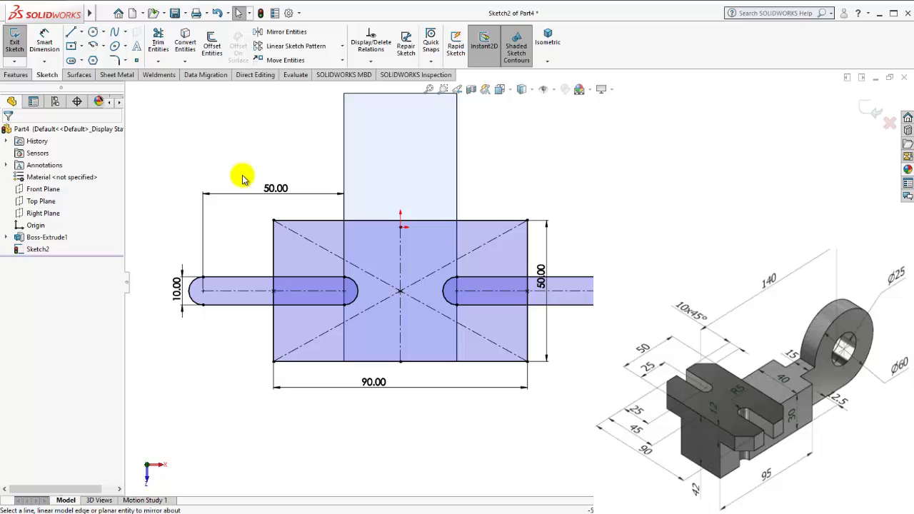
# Power-trim the left slot's outer part and the rectangle edge across it into an open notch.
pyautogui.click(183, 39)
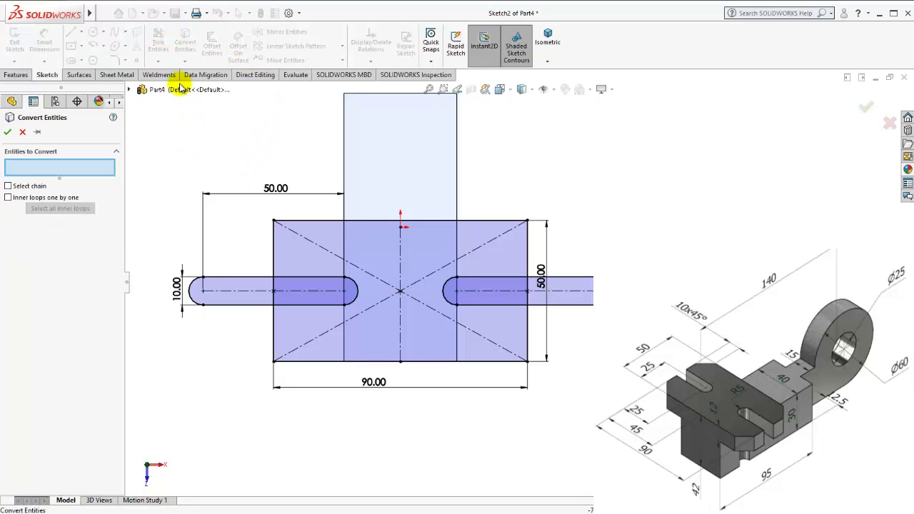
pyautogui.press('Escape')
pyautogui.click(158, 42)
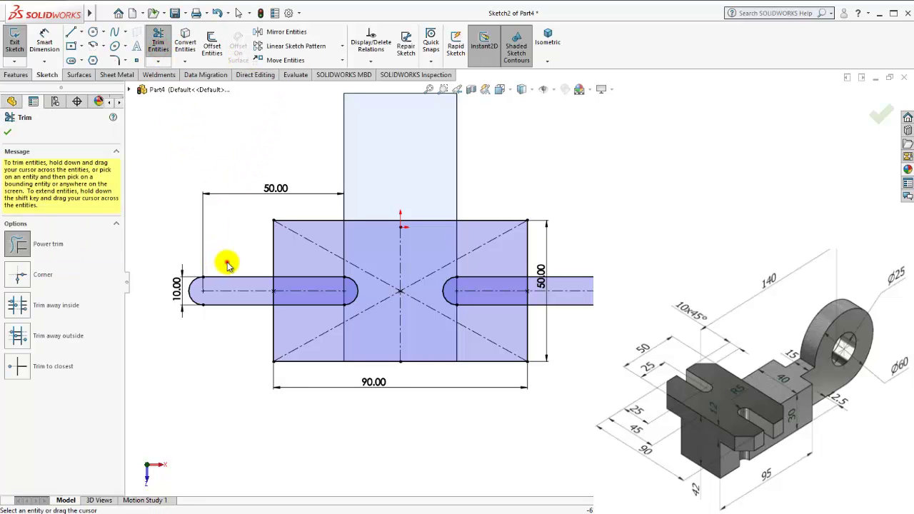
pyautogui.moveTo(225, 279); pyautogui.dragTo(186, 292)
pyautogui.click(544, 290)
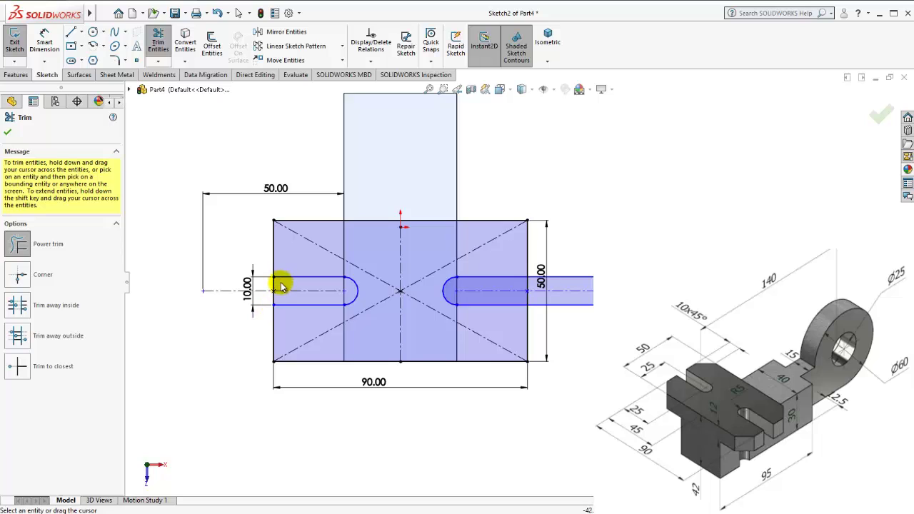
pyautogui.moveTo(281, 285); pyautogui.dragTo(267, 287)
pyautogui.click(272, 302)
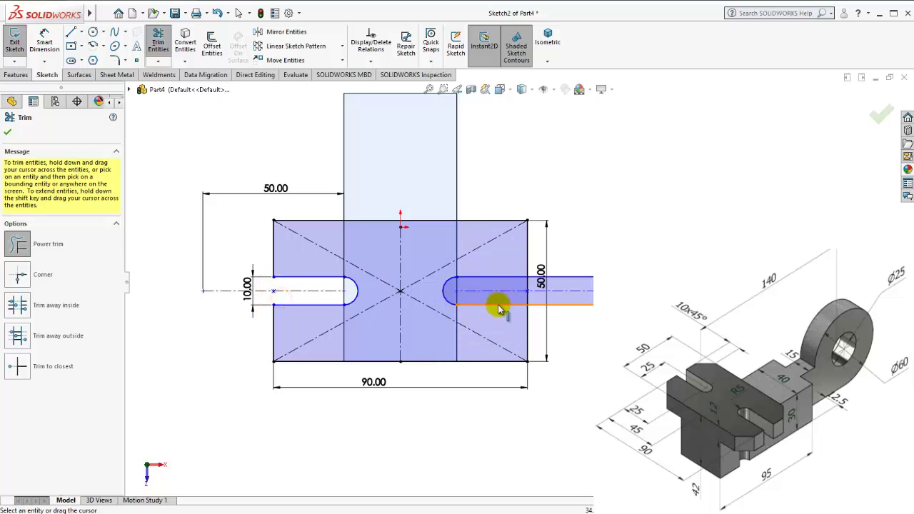
# Trim the right slot and the right edge across it to open the right notch.
pyautogui.click(578, 280)
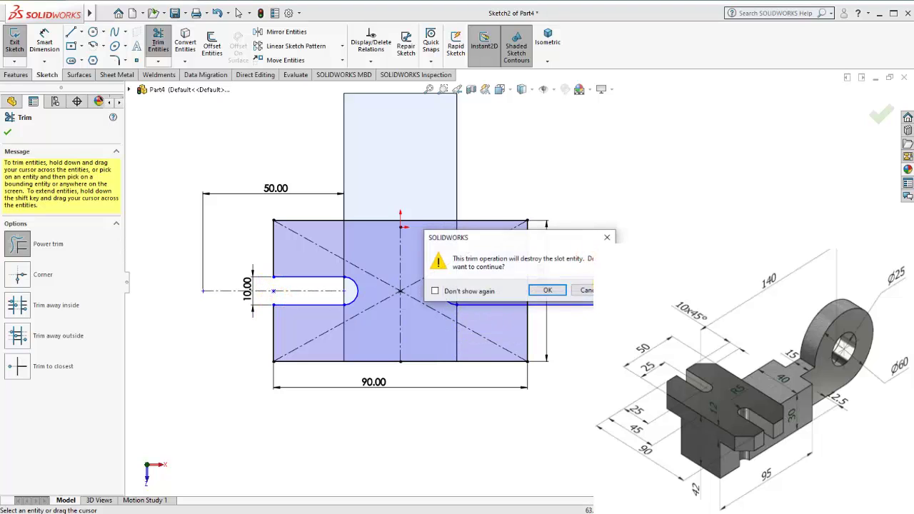
pyautogui.click(547, 295)
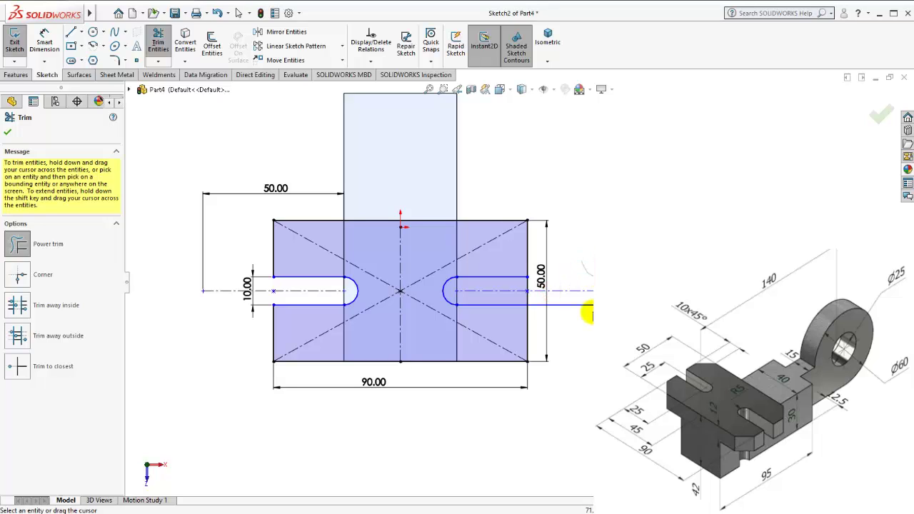
pyautogui.click(522, 283)
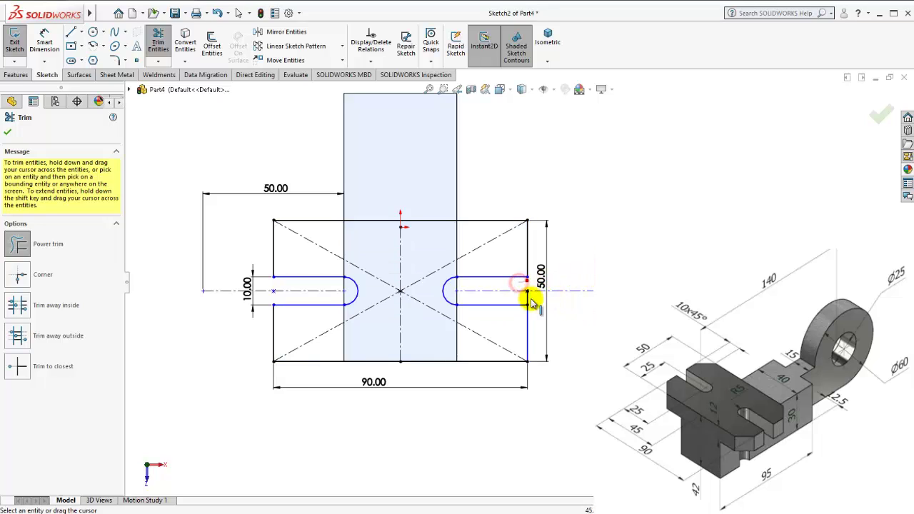
pyautogui.click(534, 298)
pyautogui.press('Escape')
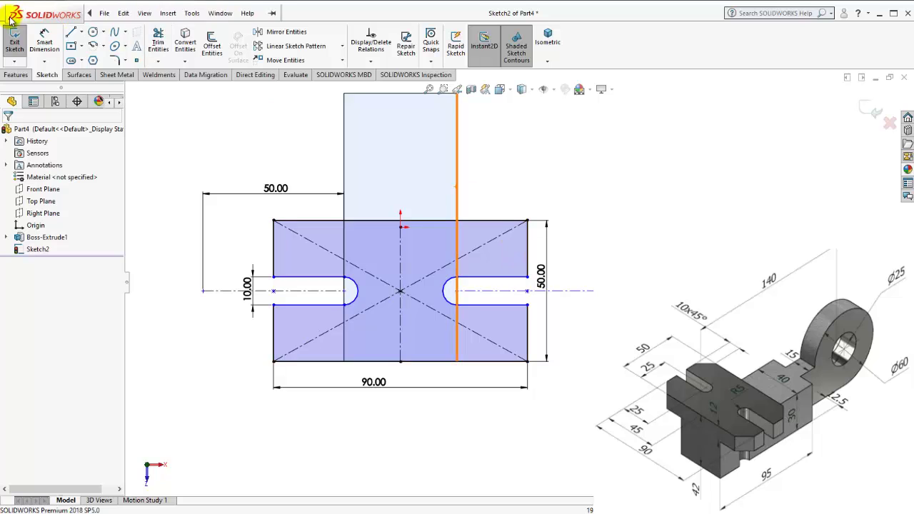
# Dimension the left notch: 25 mm from the left edge, 20 mm above the bottom, R5 end.
pyautogui.click(44, 46)
pyautogui.click(274, 253)
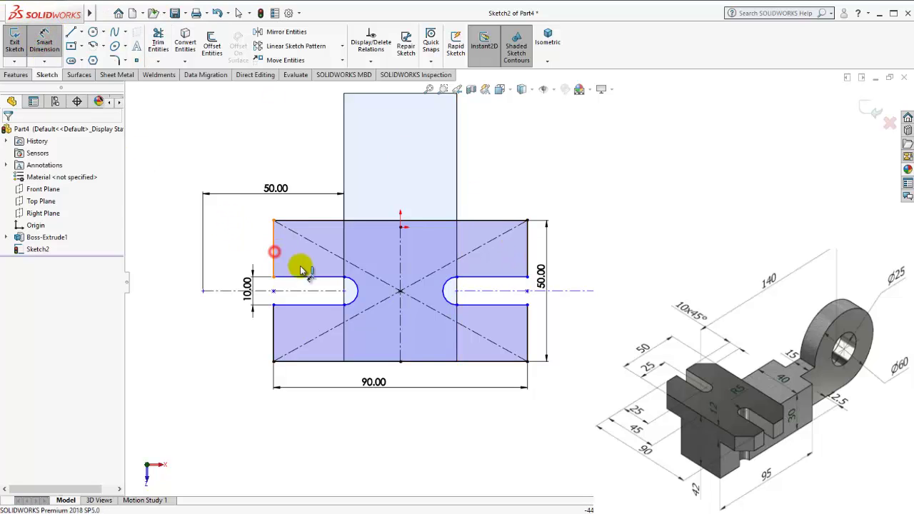
pyautogui.click(344, 290)
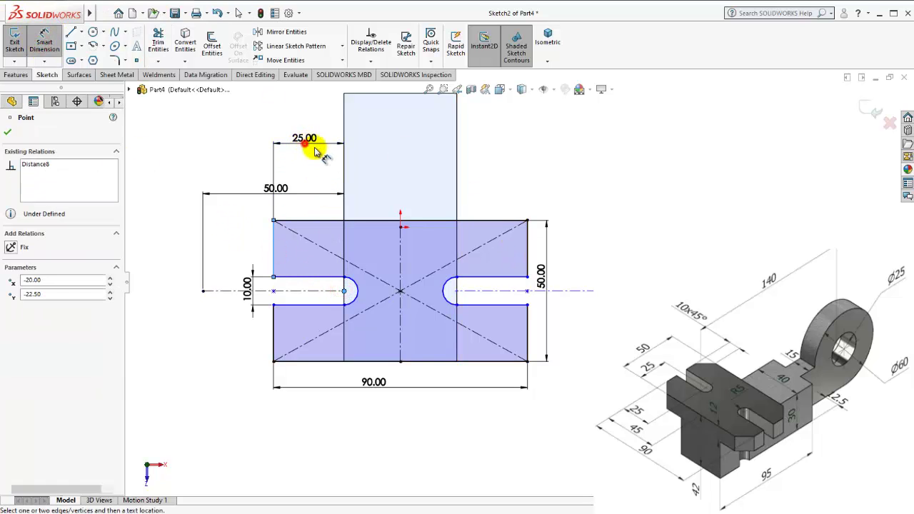
pyautogui.click(312, 145)
pyautogui.press('Return')
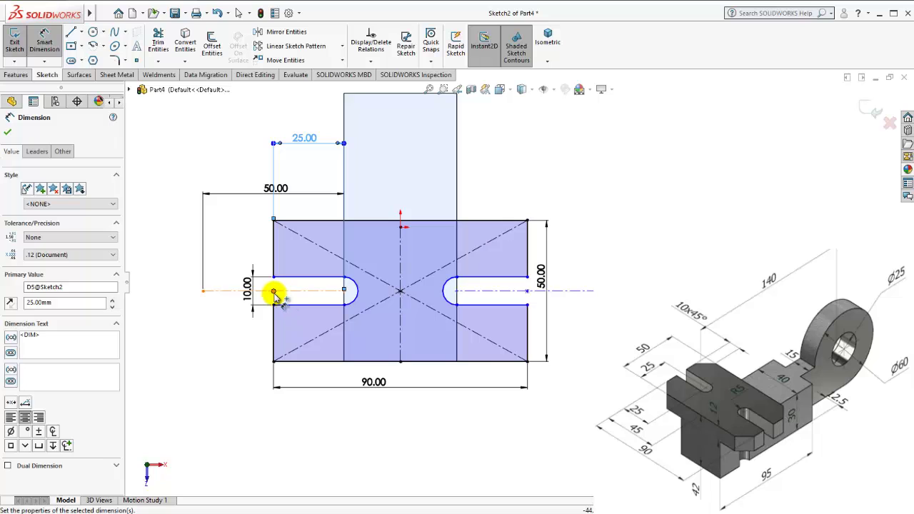
pyautogui.click(291, 306)
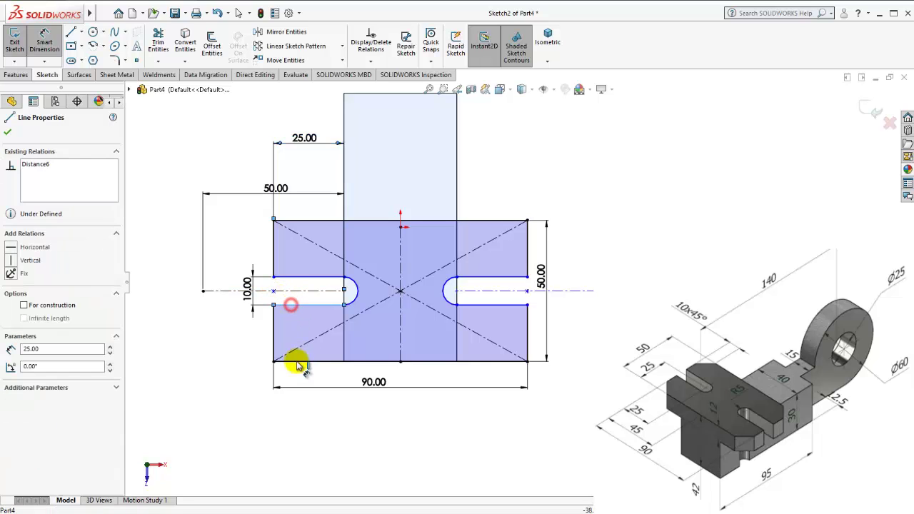
pyautogui.click(295, 361)
pyautogui.click(203, 334)
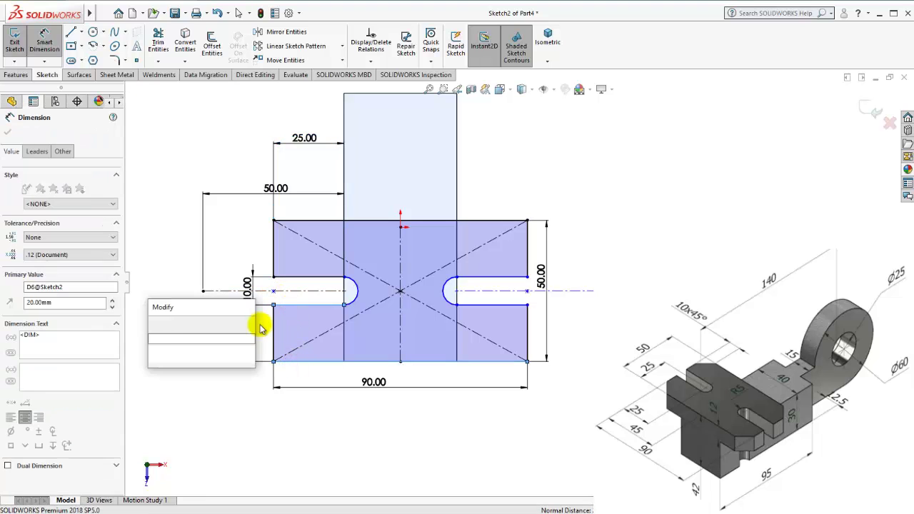
pyautogui.click(159, 320)
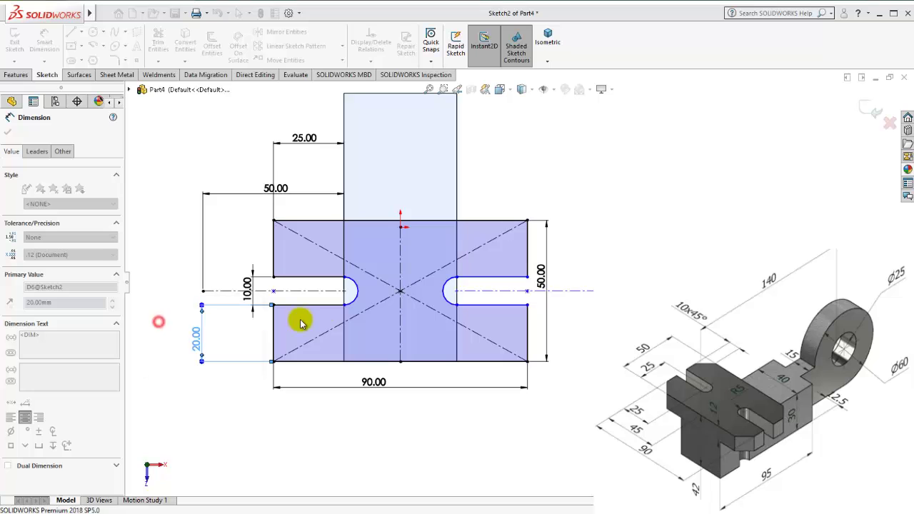
pyautogui.click(357, 287)
pyautogui.click(376, 261)
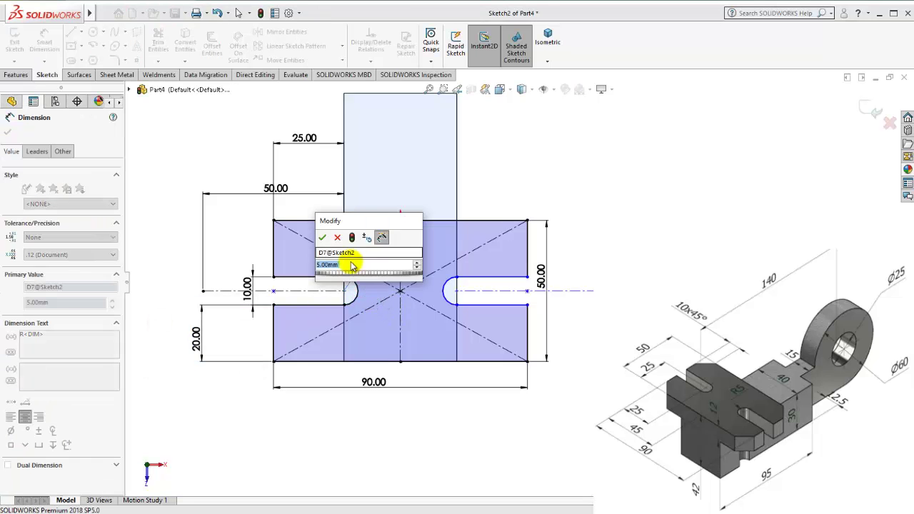
pyautogui.click(324, 239)
# Extrude the notched Sketch2 12 mm as Boss-Extrude2 from an isometric view.
pyautogui.press('Escape')
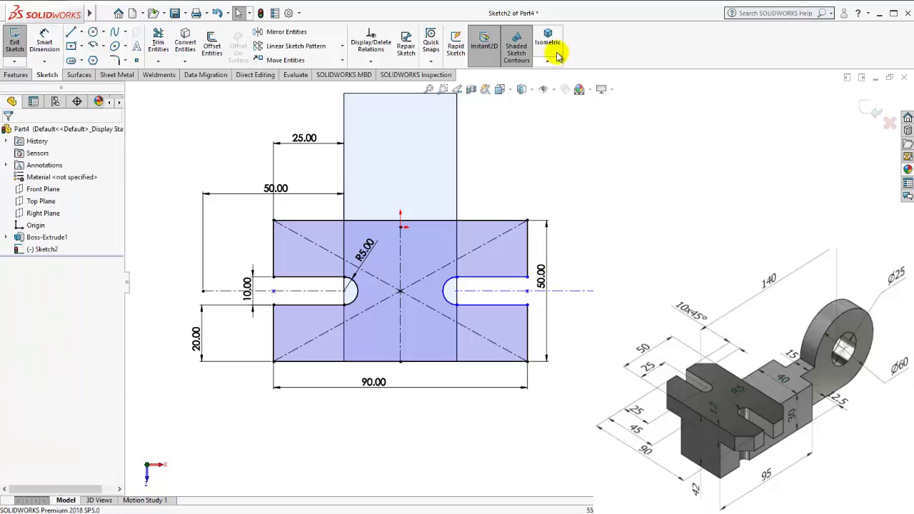
pyautogui.click(550, 44)
pyautogui.scroll(5, 580, 297)
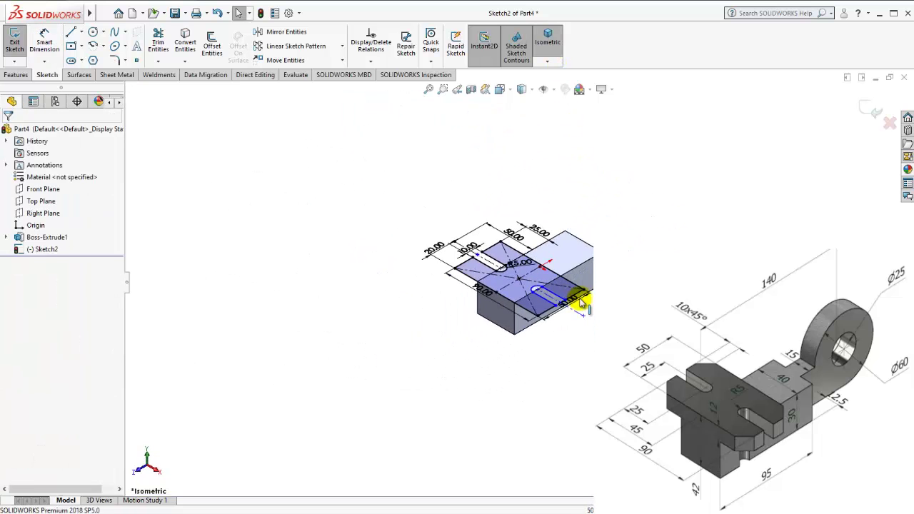
pyautogui.scroll(2, 547, 232)
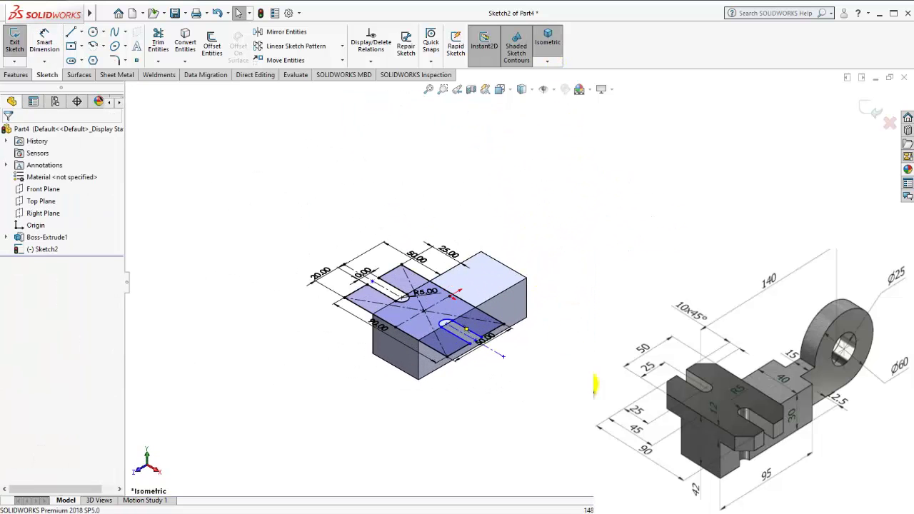
pyautogui.click(16, 74)
pyautogui.click(20, 43)
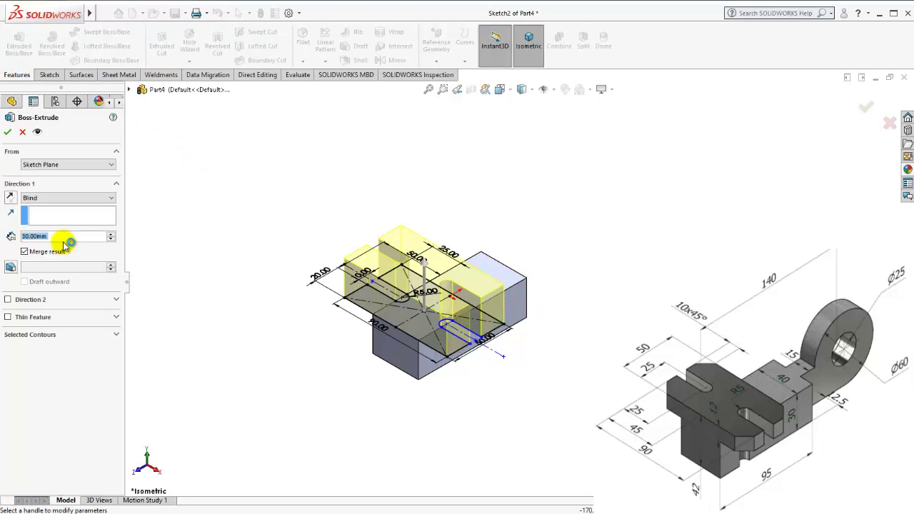
pyautogui.write('12')
pyautogui.press('Return')
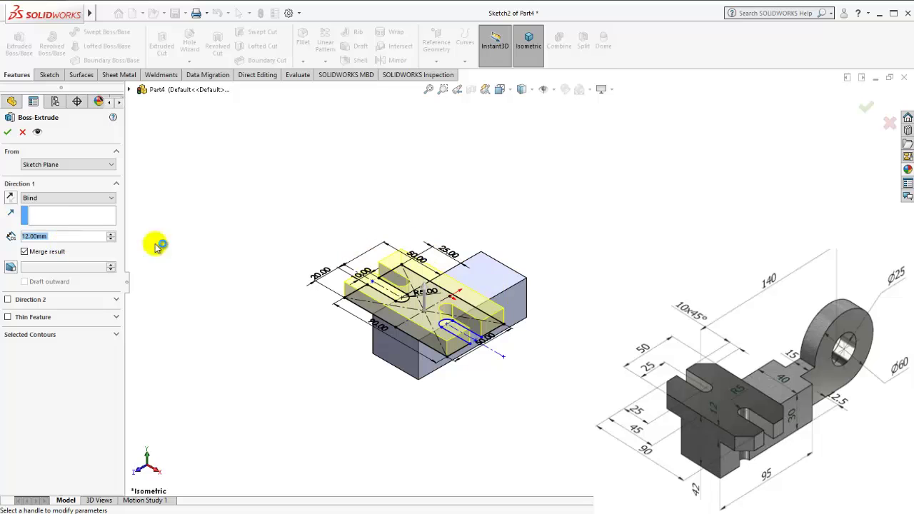
pyautogui.click(12, 133)
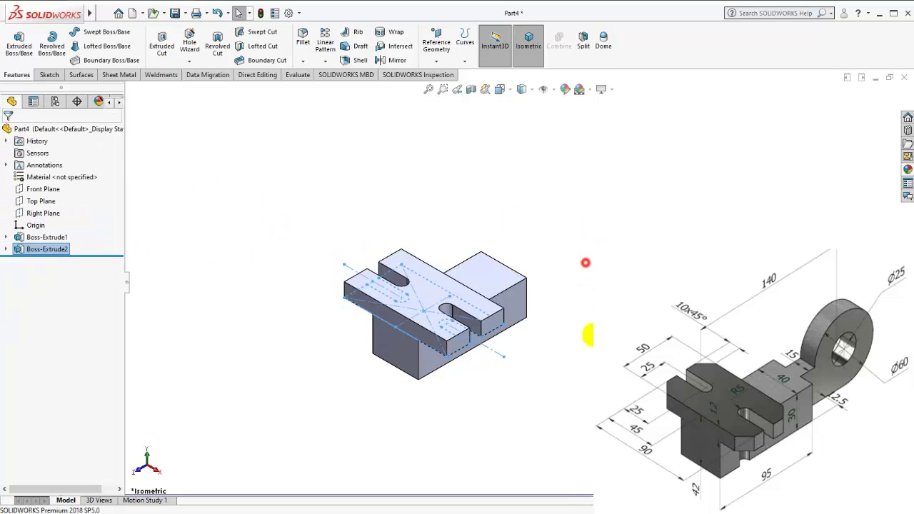
pyautogui.scroll(-3, 542, 288)
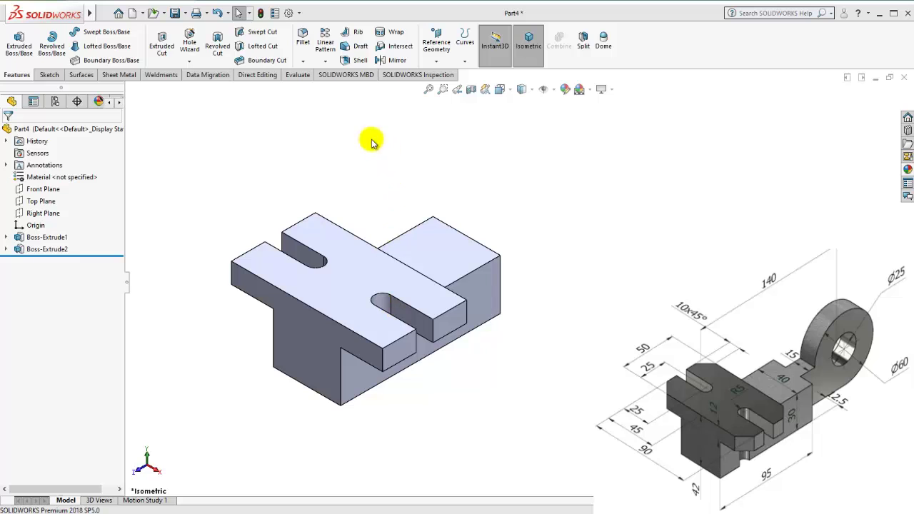
# Chamfer the four corner edges of the slotted plate at 10 mm × 45° as Chamfer1.
pyautogui.click(326, 63)
pyautogui.click(306, 85)
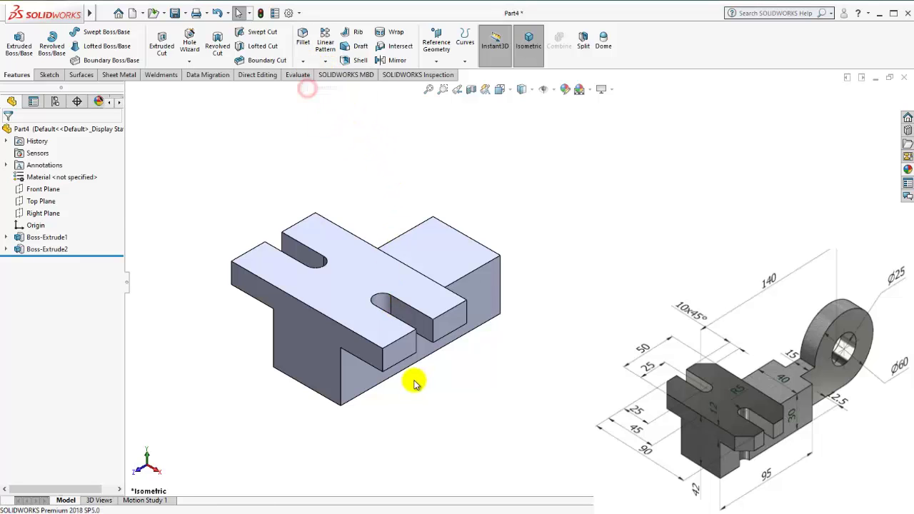
pyautogui.click(380, 361)
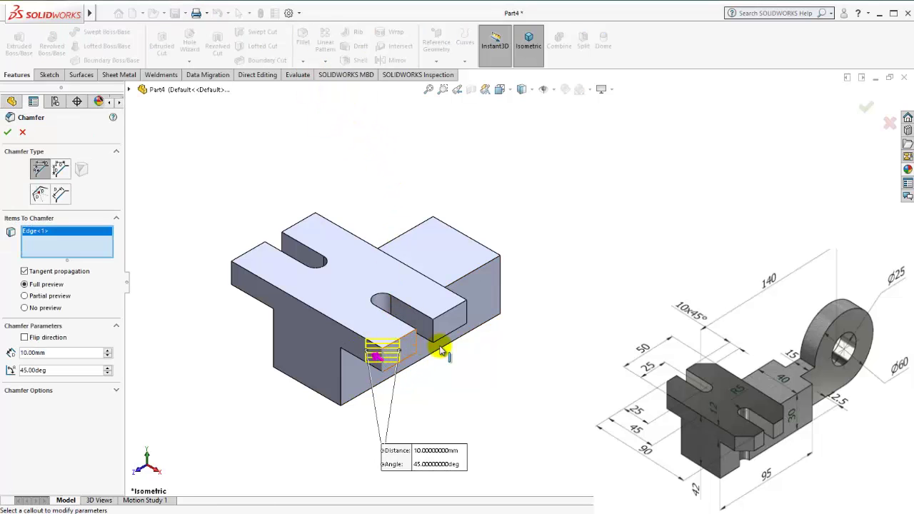
pyautogui.click(482, 328)
pyautogui.moveTo(468, 314)
pyautogui.mouseDown(button='middle')
pyautogui.moveTo(388, 272)
pyautogui.moveTo(367, 330)
pyautogui.moveTo(345, 347)
pyautogui.mouseUp(button='middle')
pyautogui.click(328, 338)
pyautogui.click(363, 312)
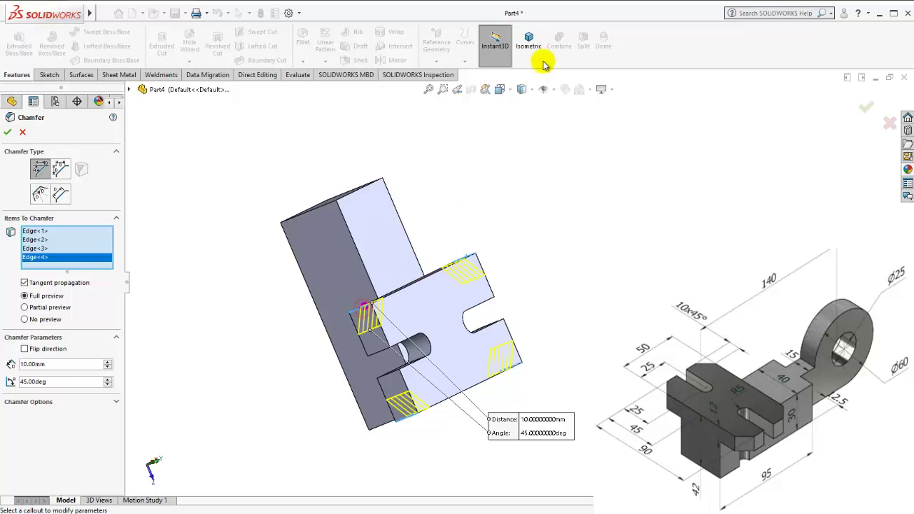
pyautogui.click(528, 41)
pyautogui.click(7, 132)
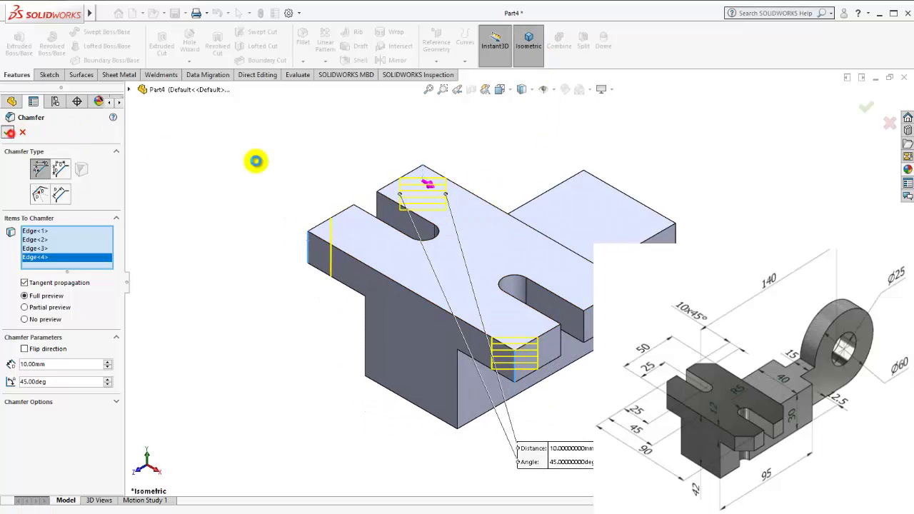
pyautogui.scroll(-3, 565, 266)
pyautogui.scroll(3, 566, 266)
pyautogui.scroll(1, 543, 292)
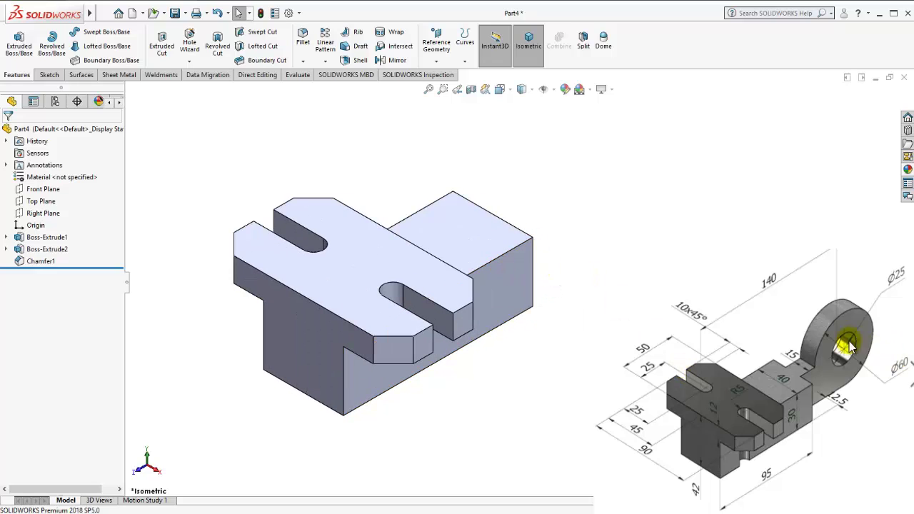
# Start a new sketch on the Right Plane, viewed normal to it.
pyautogui.click(37, 191)
pyautogui.click(39, 213)
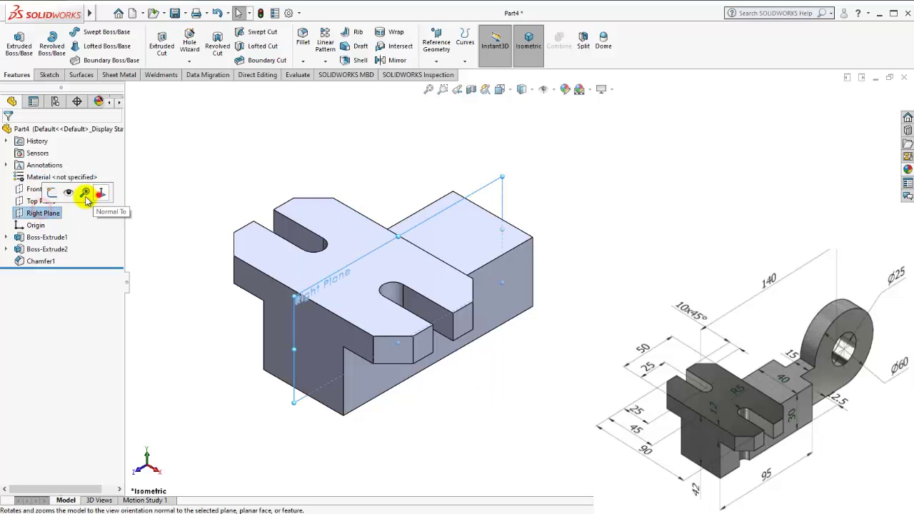
pyautogui.click(105, 194)
pyautogui.rightClick(37, 212)
pyautogui.click(54, 197)
pyautogui.scroll(5, 563, 264)
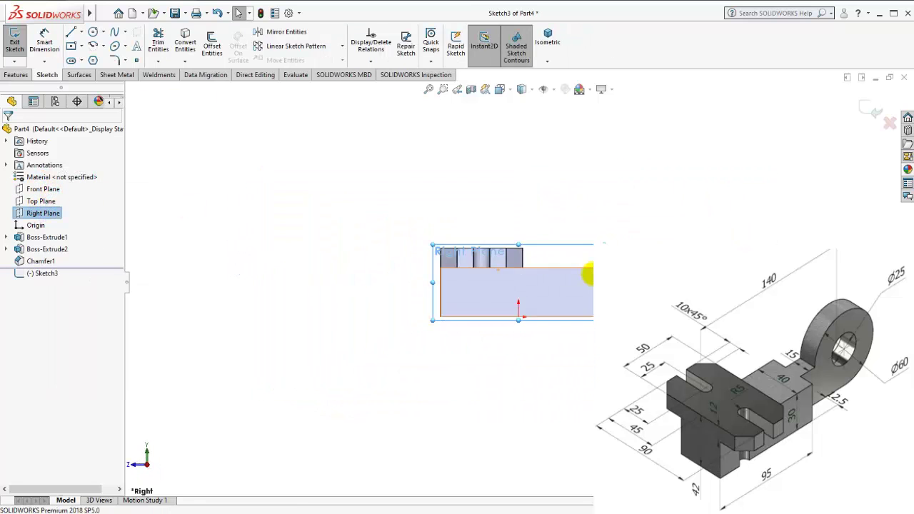
pyautogui.scroll(-3, 578, 292)
pyautogui.scroll(1, 542, 286)
pyautogui.scroll(-3, 302, 264)
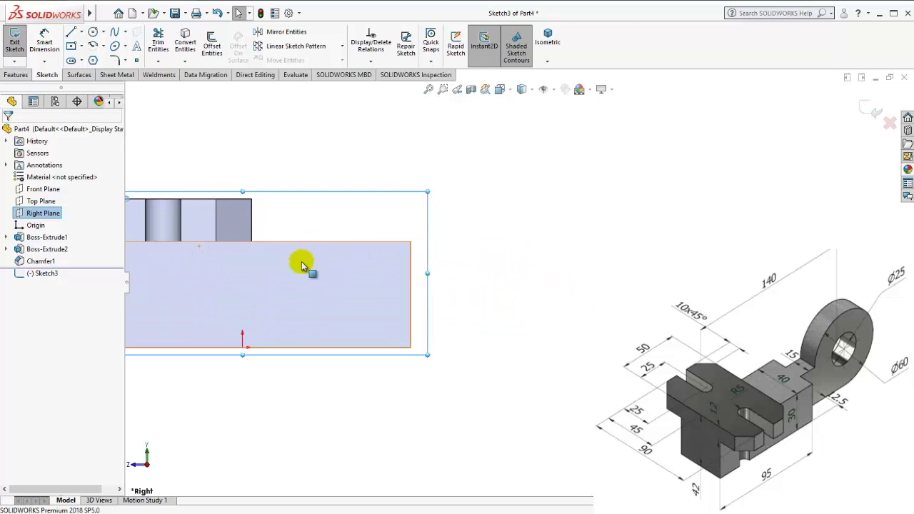
pyautogui.scroll(1, 418, 265)
pyautogui.click(558, 249)
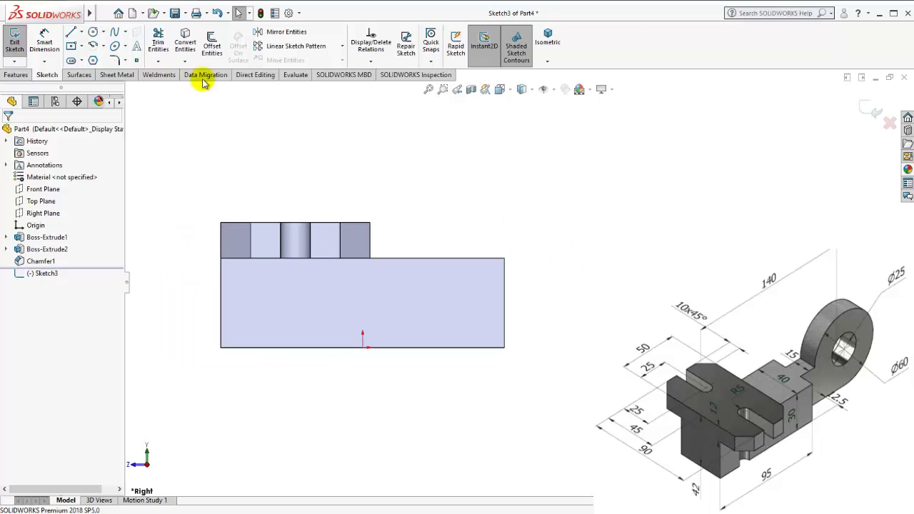
# Draw a circle to the right of the part.
pyautogui.click(114, 47)
pyautogui.scroll(1, 561, 302)
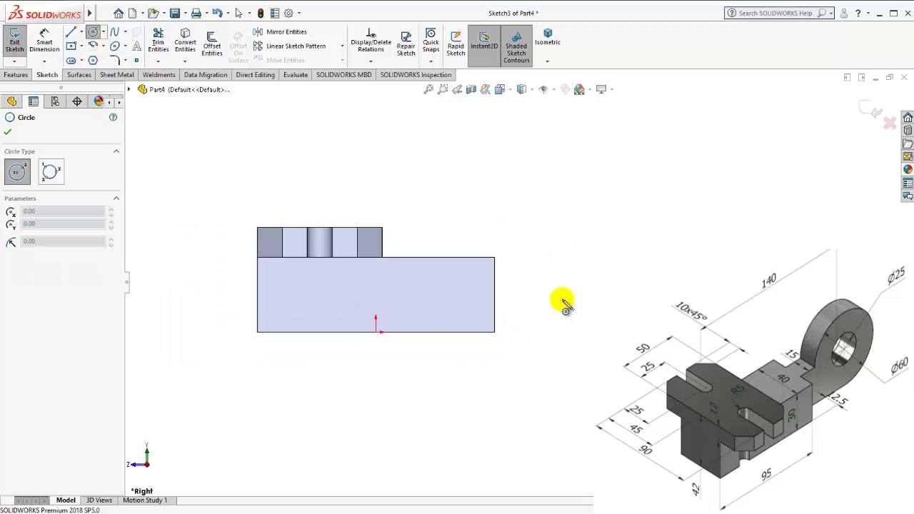
pyautogui.scroll(-2, 524, 280)
pyautogui.scroll(-1, 537, 246)
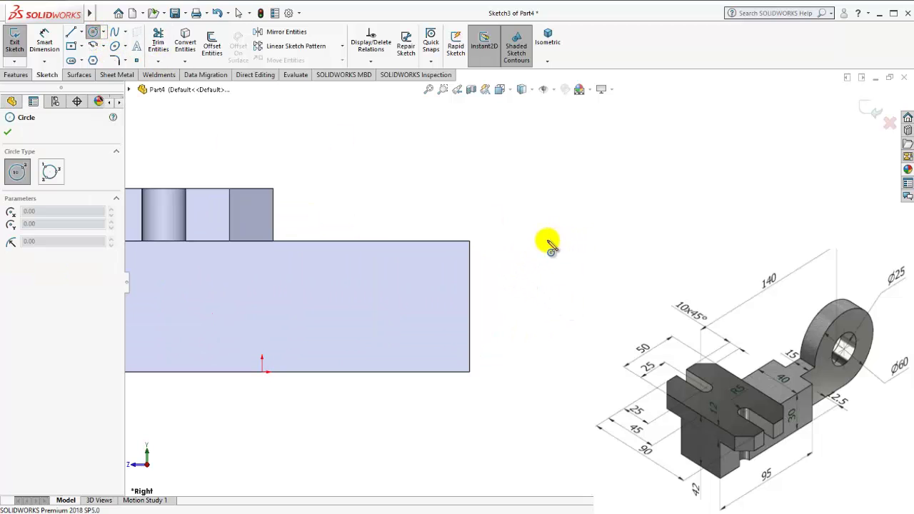
pyautogui.click(550, 243)
pyautogui.click(515, 182)
pyautogui.scroll(1, 571, 270)
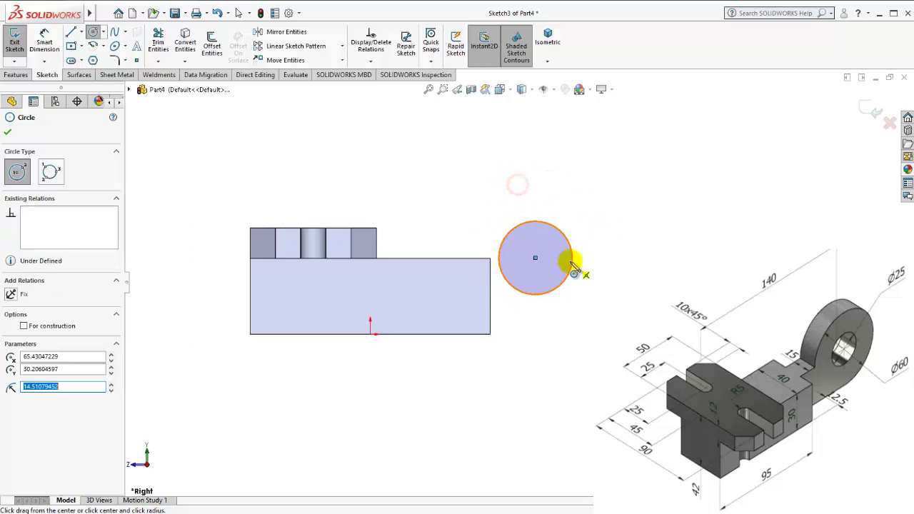
pyautogui.scroll(-1, 550, 271)
pyautogui.scroll(-2, 483, 267)
pyautogui.press('Escape')
# Make the circle's centre coincident with the part's top edge.
pyautogui.click(468, 261)
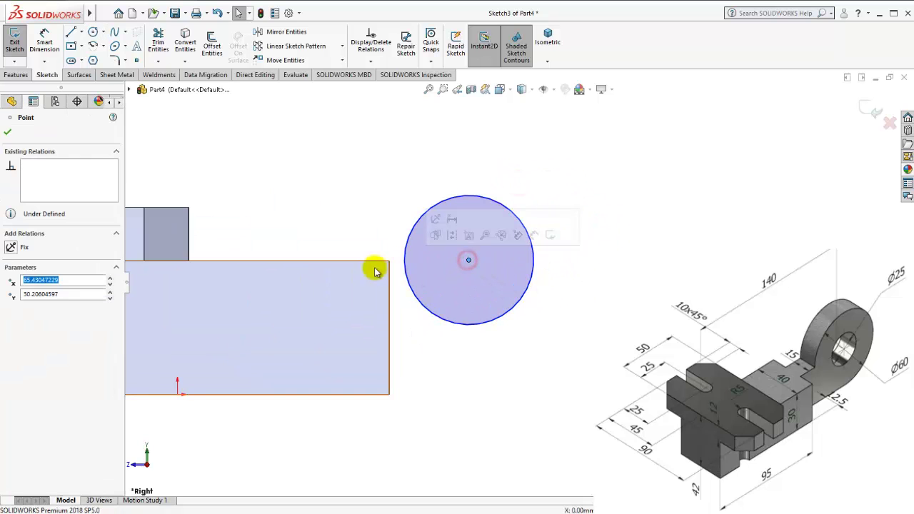
pyautogui.keyDown('ctrl'); pyautogui.click(367, 262); pyautogui.keyUp('ctrl')
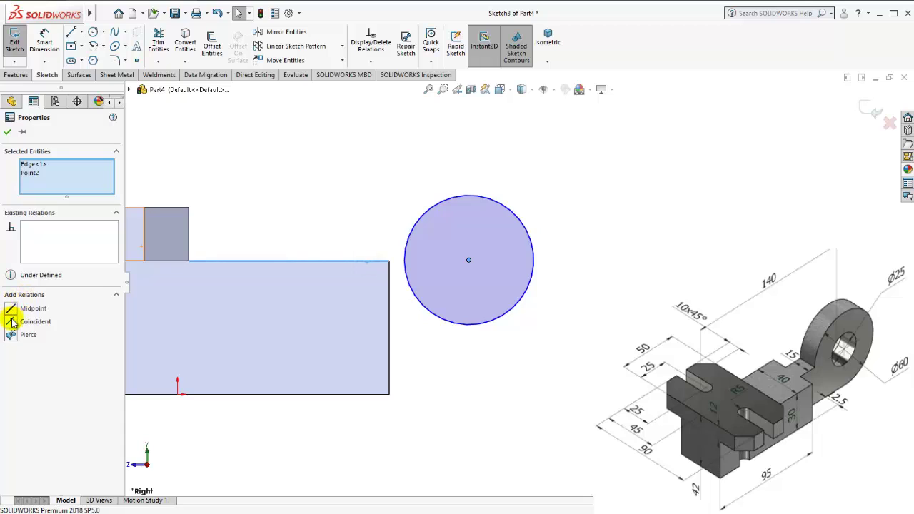
pyautogui.click(12, 323)
pyautogui.click(498, 394)
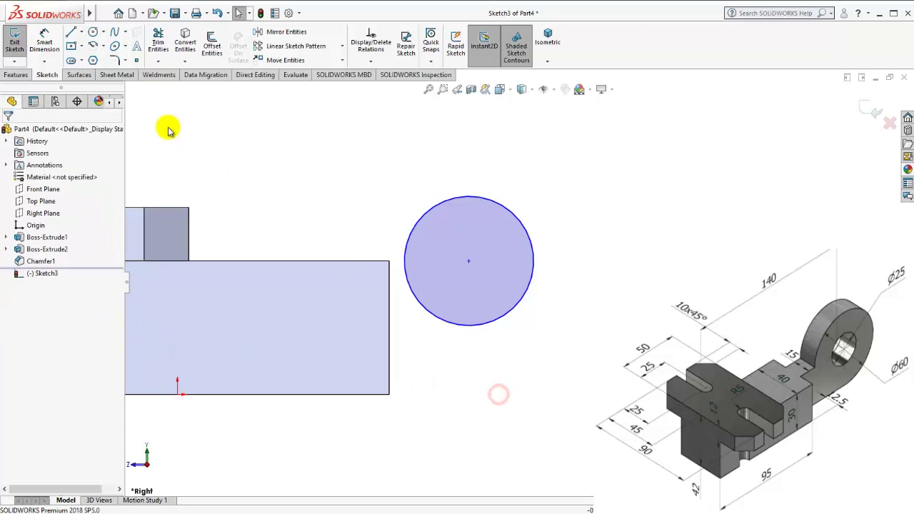
pyautogui.click(54, 51)
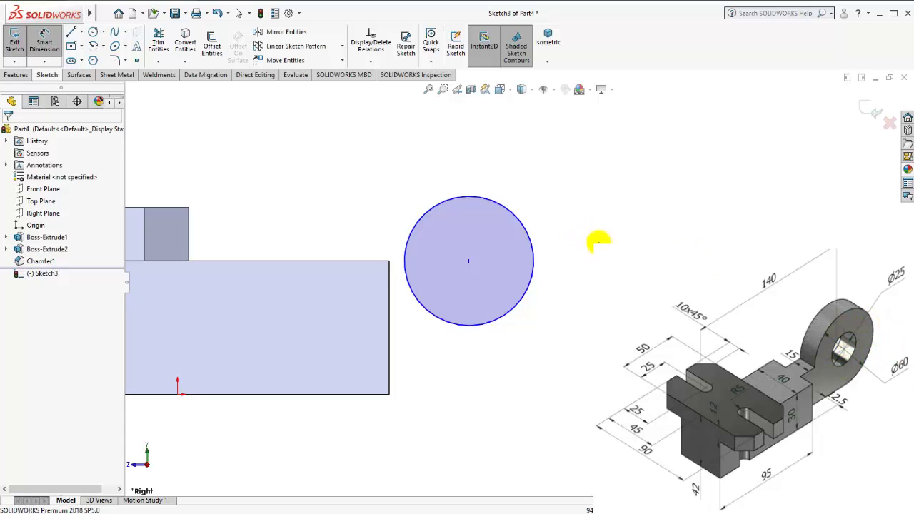
# Dimension the Sketch3 circle to 60 diameter and 140 from the block's left end edge.
pyautogui.click(477, 198)
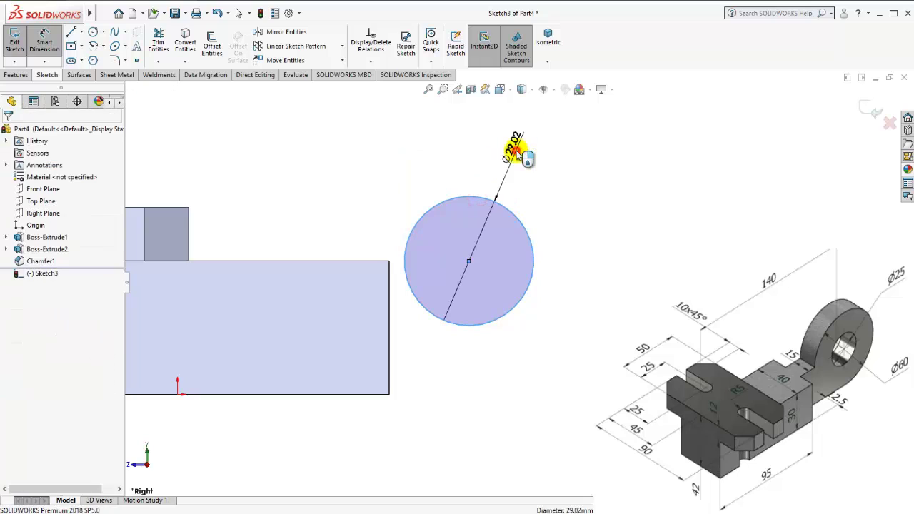
pyautogui.click(512, 147)
pyautogui.write('60')
pyautogui.press('Return')
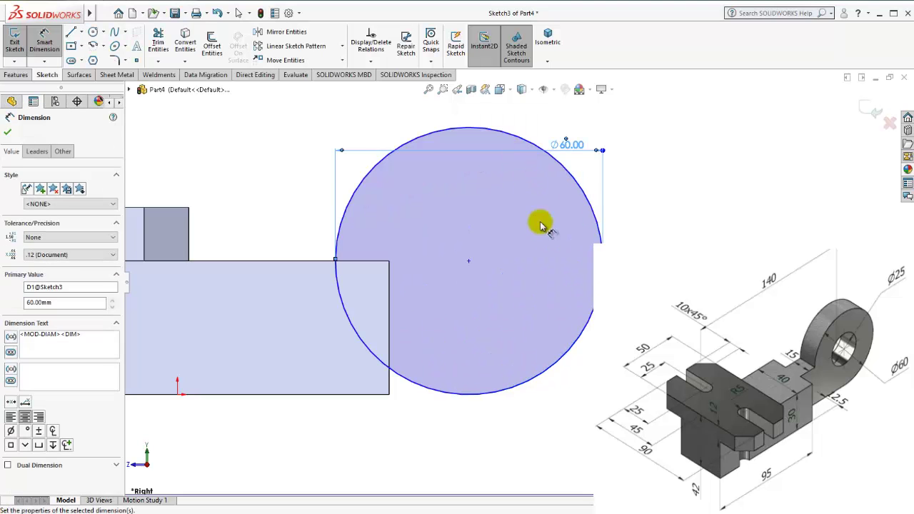
pyautogui.click(44, 37)
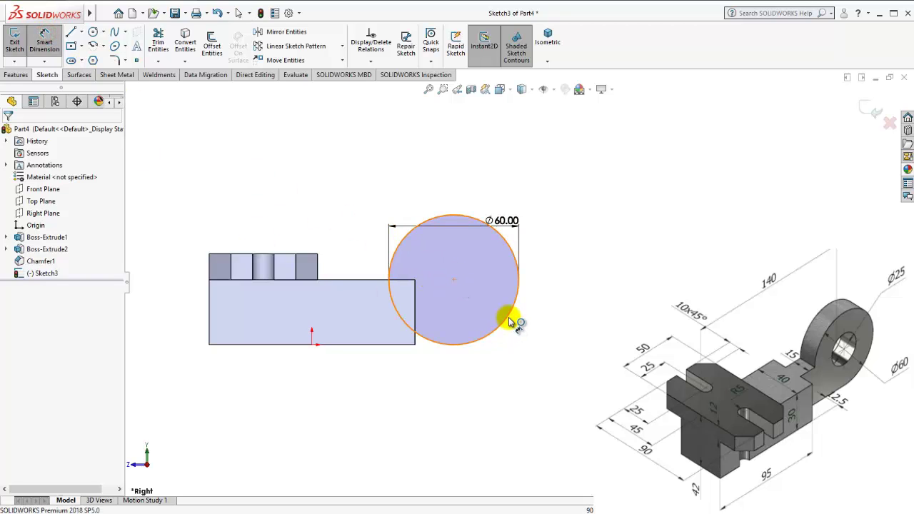
pyautogui.scroll(1, 509, 322)
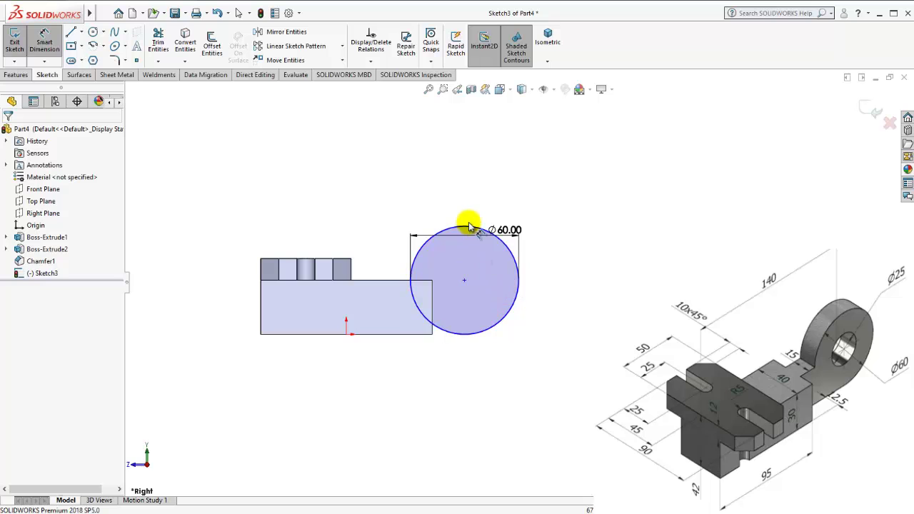
pyautogui.click(466, 229)
pyautogui.click(260, 292)
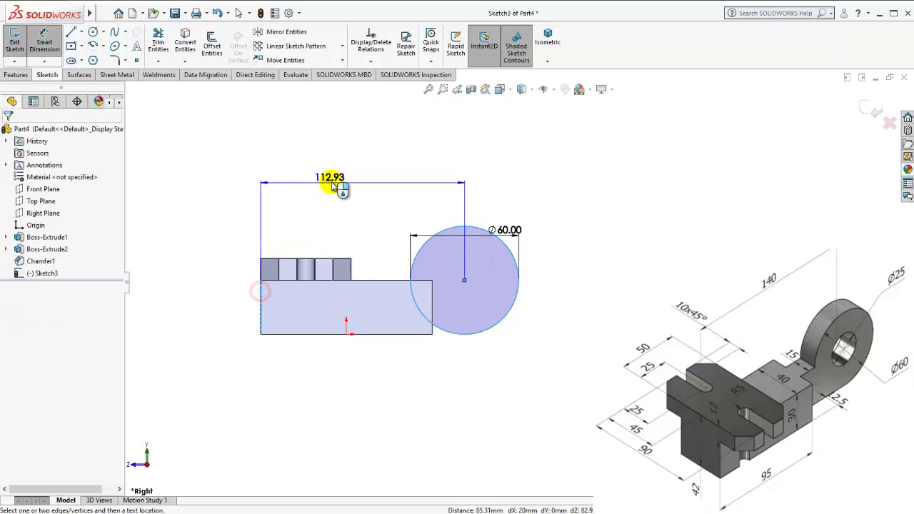
pyautogui.click(333, 184)
pyautogui.write('140')
pyautogui.press('Return')
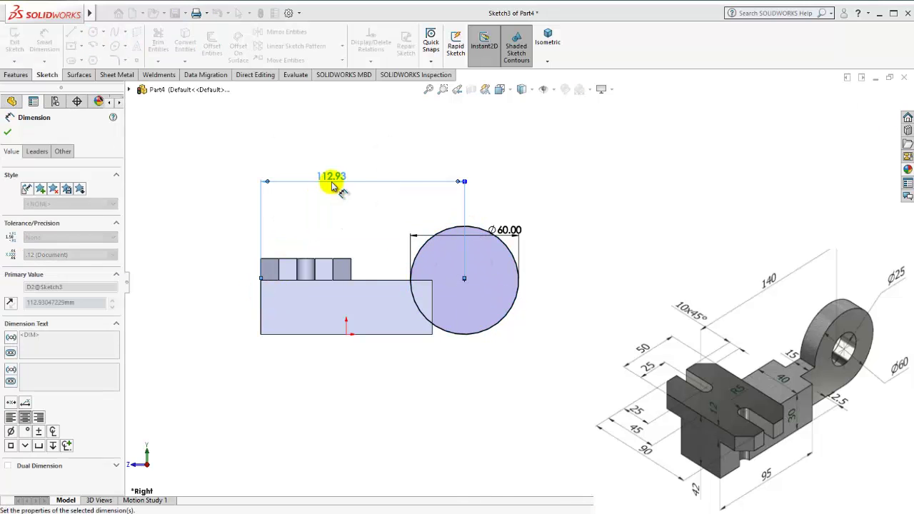
pyautogui.click(357, 188)
# Draw a circle at the Ø60 circle's centre and dimension it to Ø25.
pyautogui.click(93, 31)
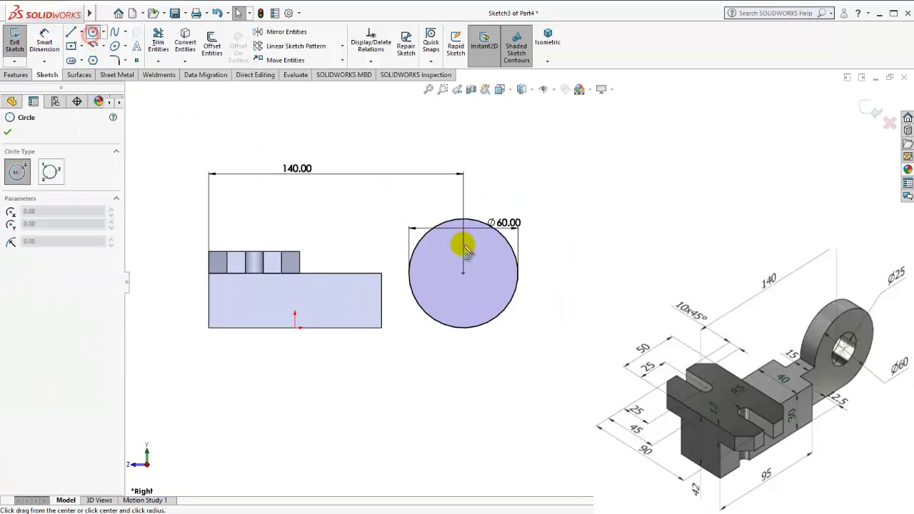
pyautogui.moveTo(464, 274); pyautogui.dragTo(462, 244)
pyautogui.click(44, 41)
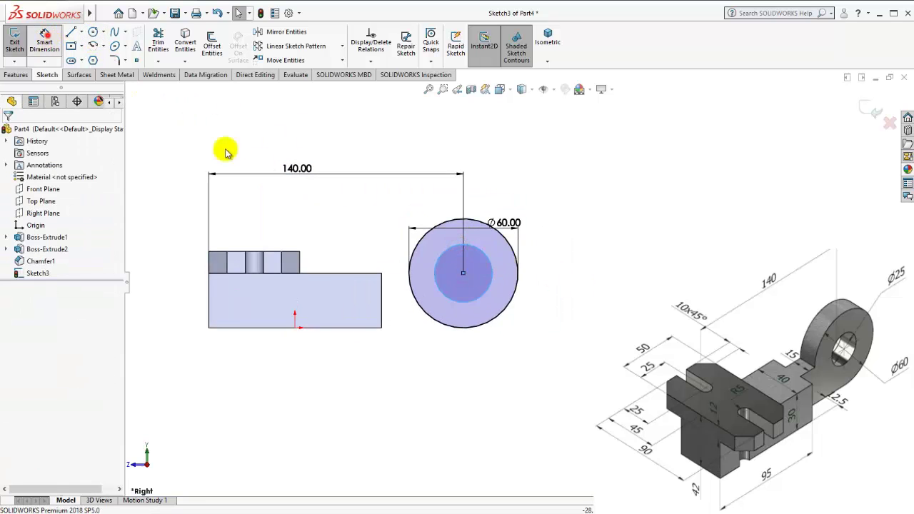
pyautogui.click(494, 275)
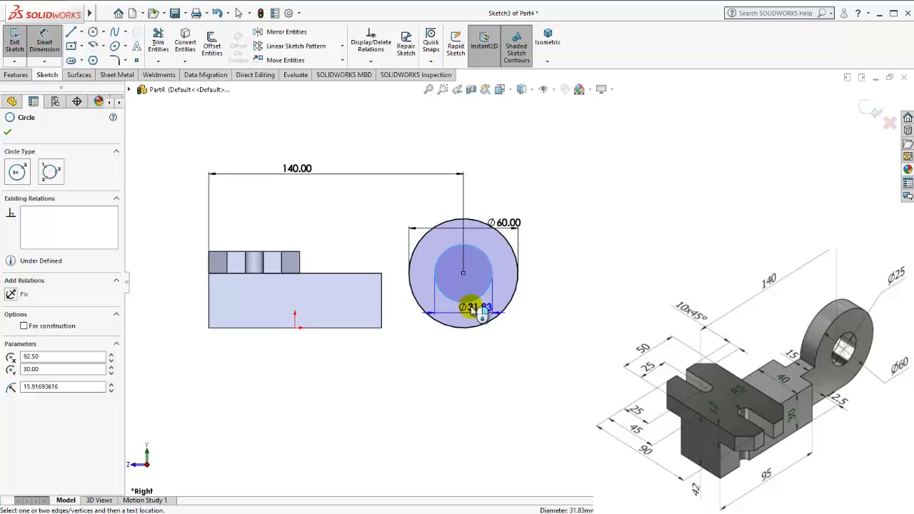
pyautogui.click(459, 366)
pyautogui.write('25')
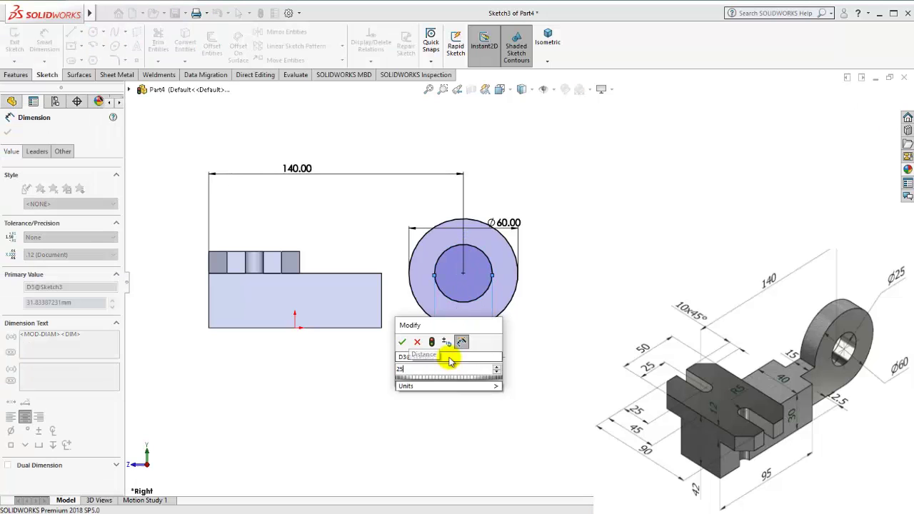
pyautogui.press('Return')
pyautogui.press('Escape')
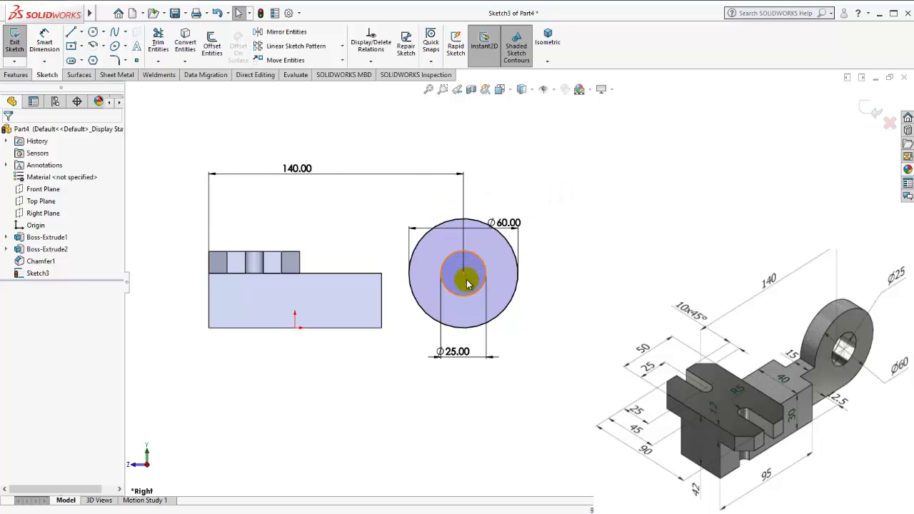
pyautogui.scroll(-1, 528, 316)
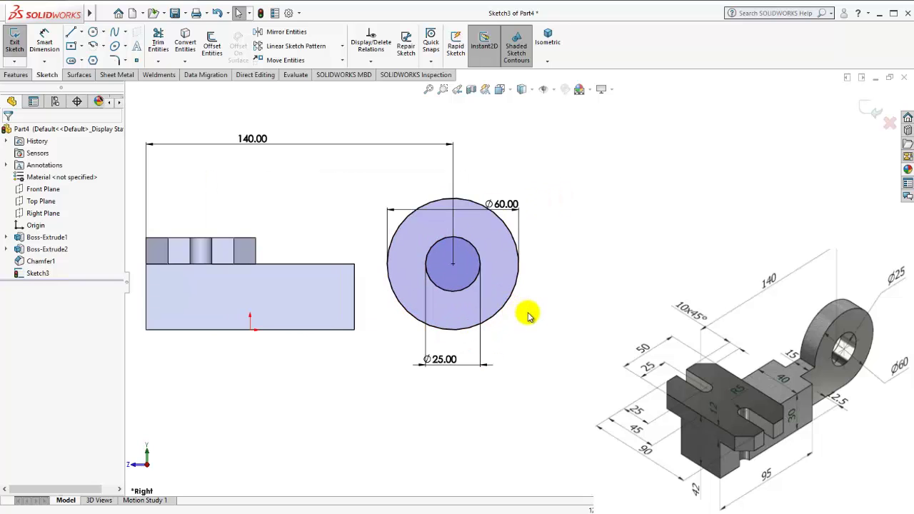
pyautogui.scroll(-1, 435, 284)
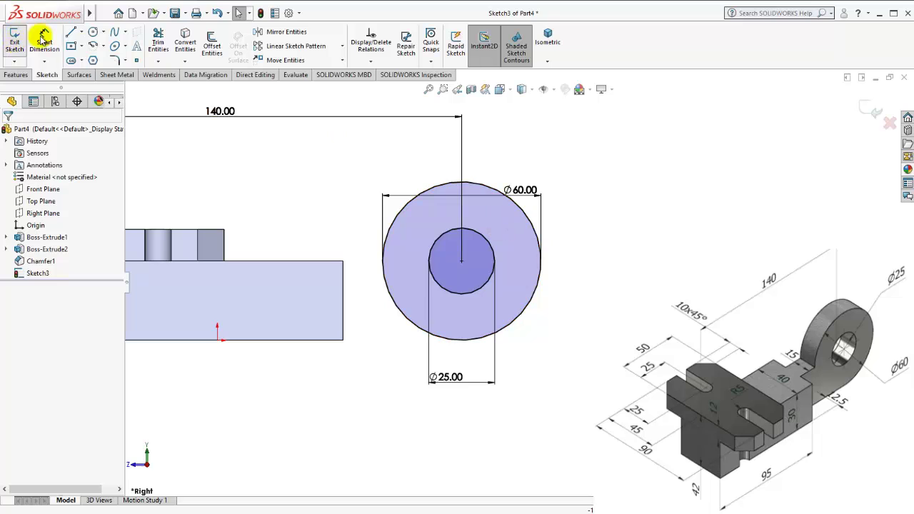
# Draw lines from the rectangle's top-right and bottom-right corners to the Ø60 circle.
pyautogui.click(72, 33)
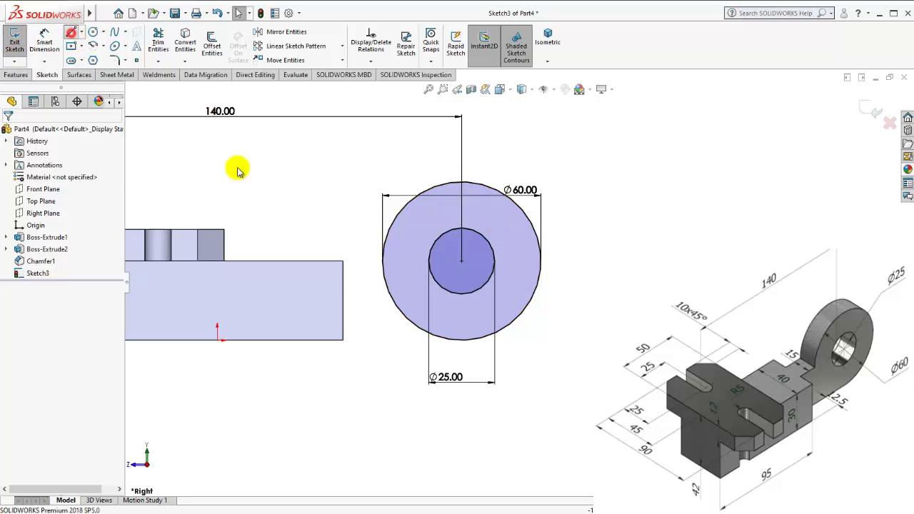
pyautogui.click(344, 262)
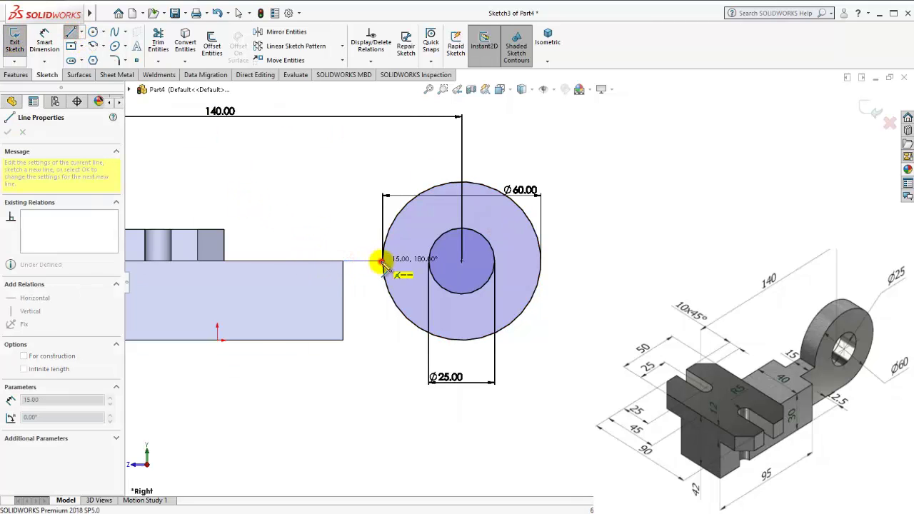
pyautogui.click(382, 262)
pyautogui.press('Escape')
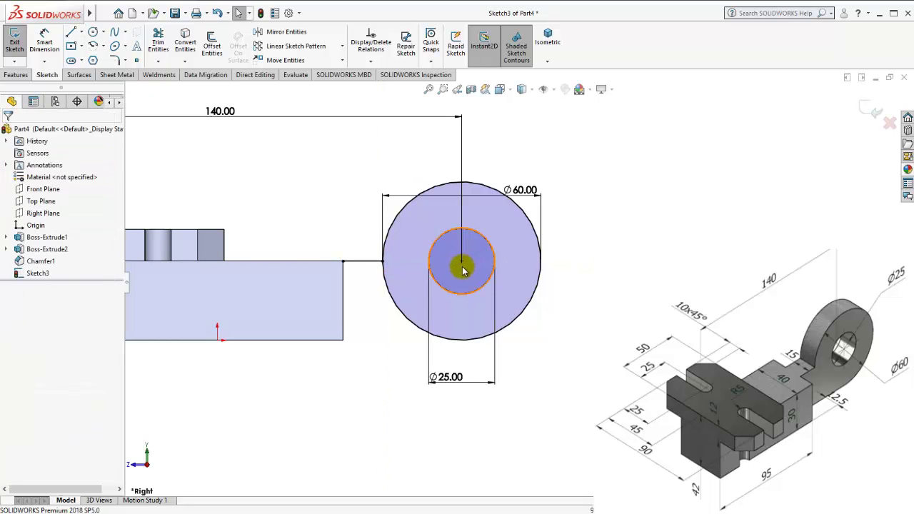
pyautogui.press('l')
pyautogui.click(343, 340)
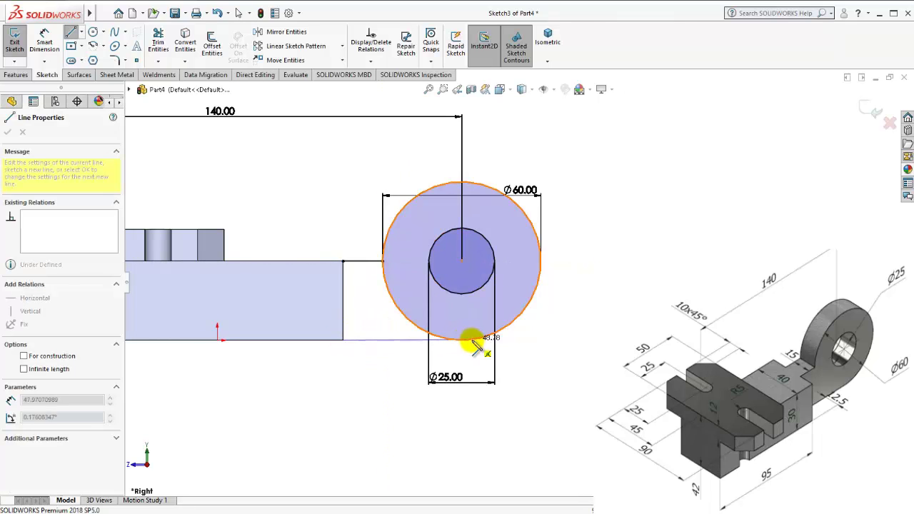
pyautogui.click(547, 337)
pyautogui.press('Escape')
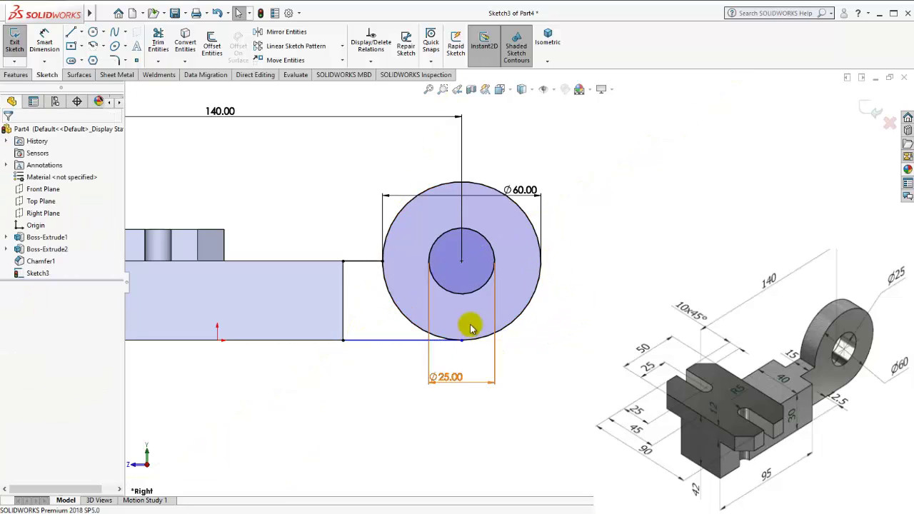
pyautogui.scroll(-2, 441, 339)
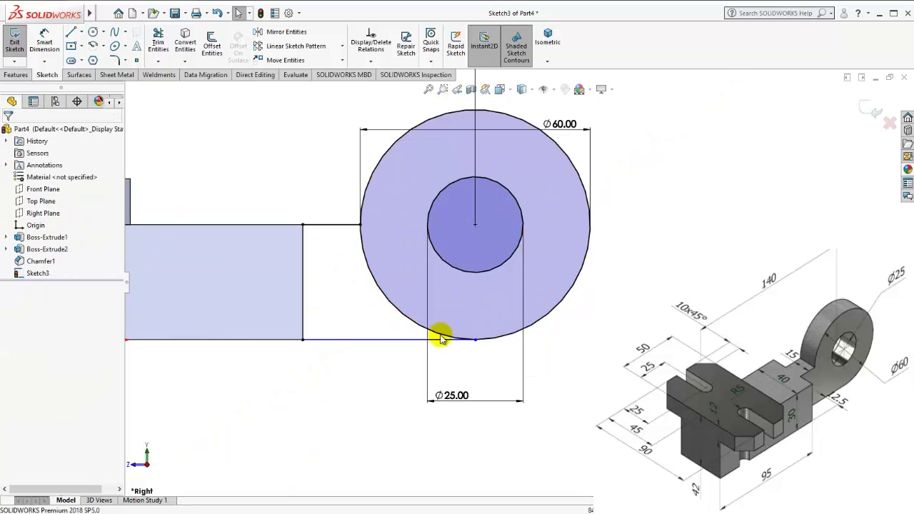
# Make the bottom line tangent to the circle and trim the arc between the lines.
pyautogui.click(511, 335)
pyautogui.click(11, 308)
pyautogui.click(326, 373)
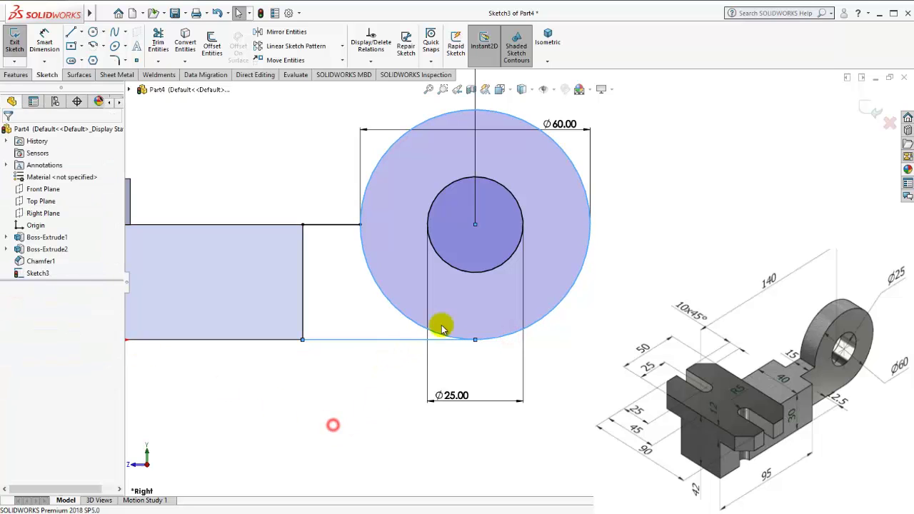
pyautogui.scroll(2, 543, 257)
pyautogui.click(157, 44)
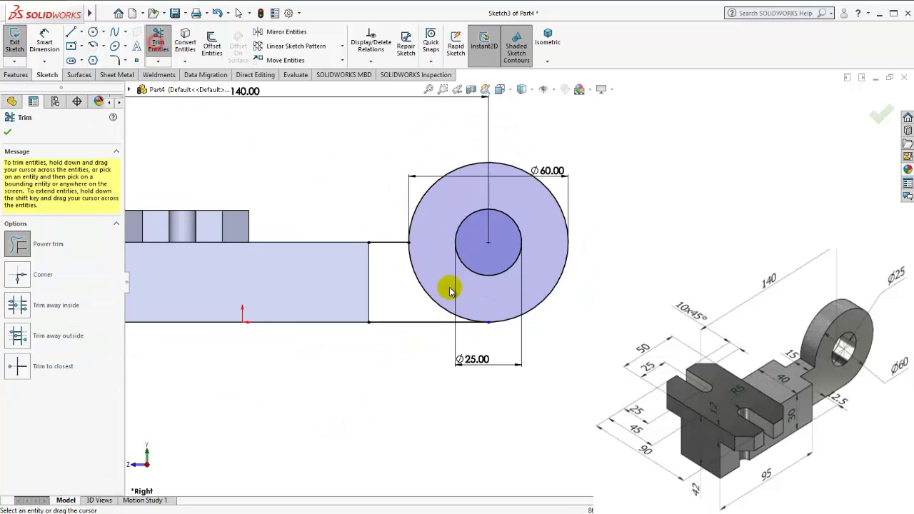
pyautogui.moveTo(449, 287); pyautogui.dragTo(412, 283)
pyautogui.press('Escape')
# Turn the view normal to Sketch3 to face the lug profile.
pyautogui.click(548, 40)
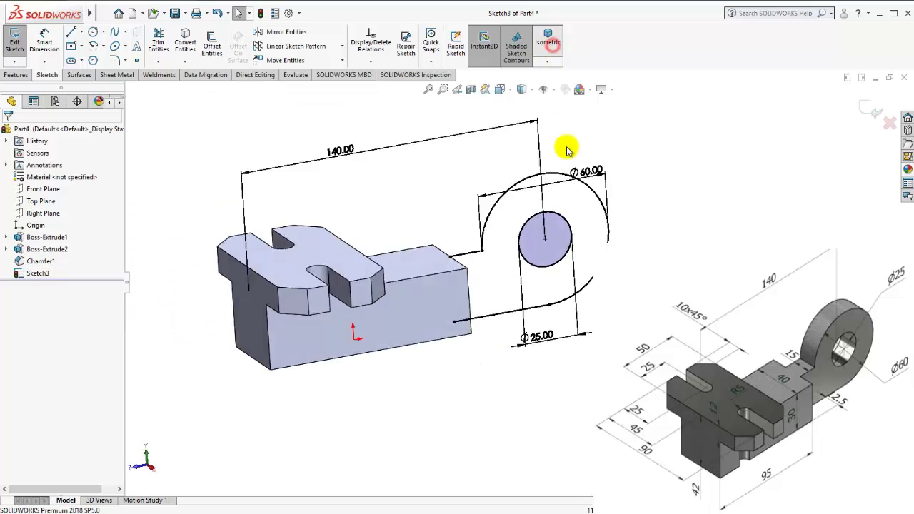
pyautogui.scroll(-4, 589, 284)
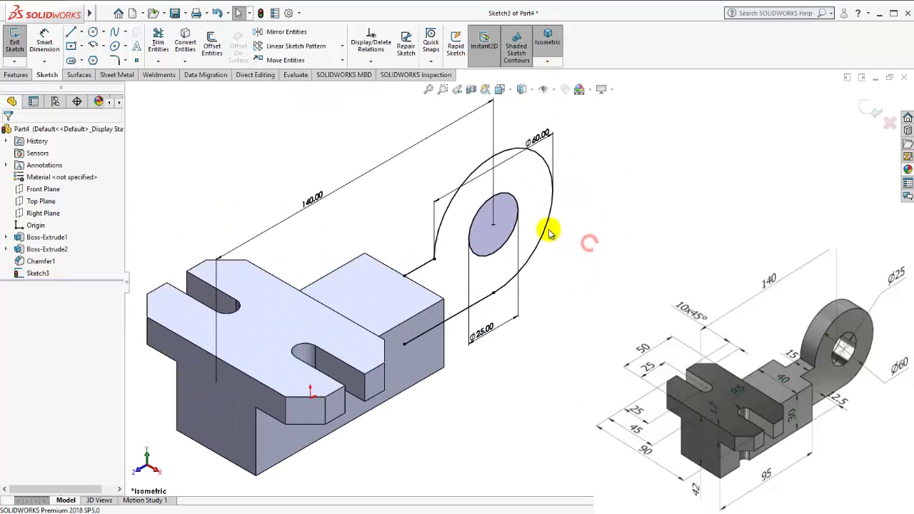
pyautogui.click(36, 273)
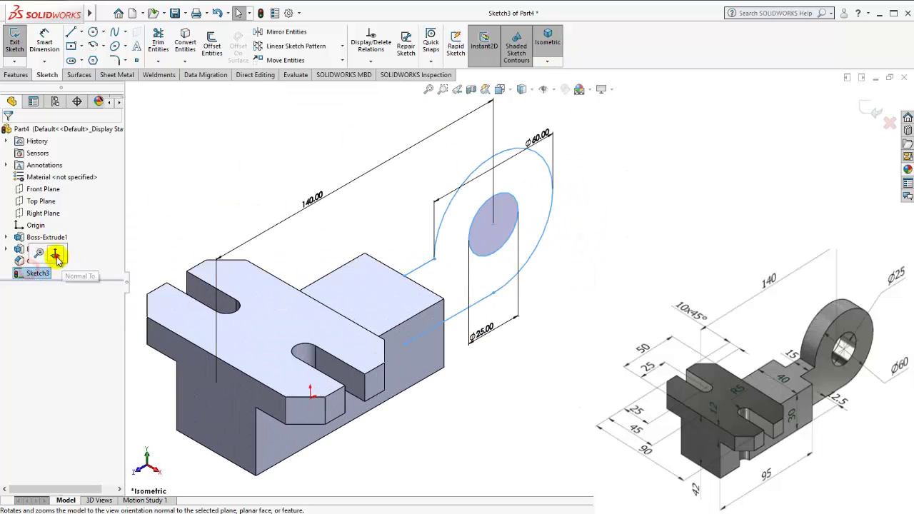
pyautogui.click(64, 255)
pyautogui.rightClick(36, 273)
pyautogui.click(236, 217)
pyautogui.scroll(3, 522, 300)
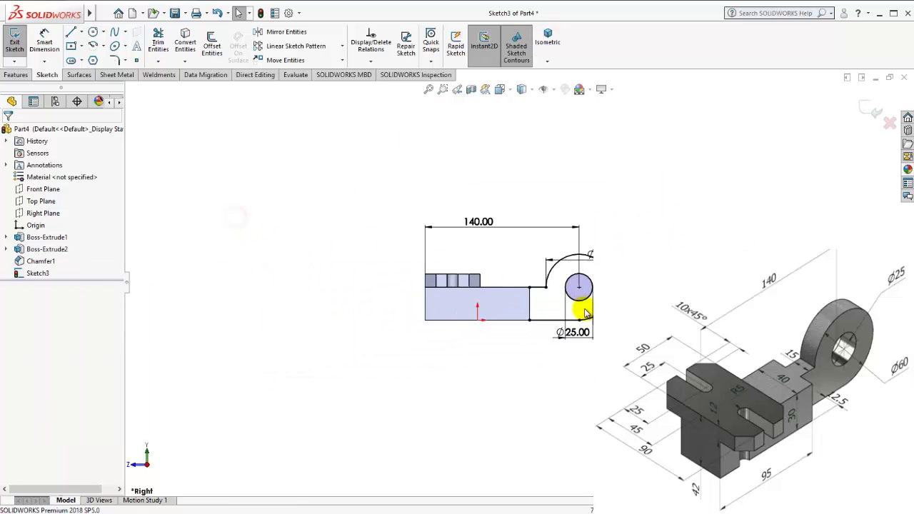
pyautogui.scroll(-3, 543, 336)
pyautogui.scroll(-2, 585, 281)
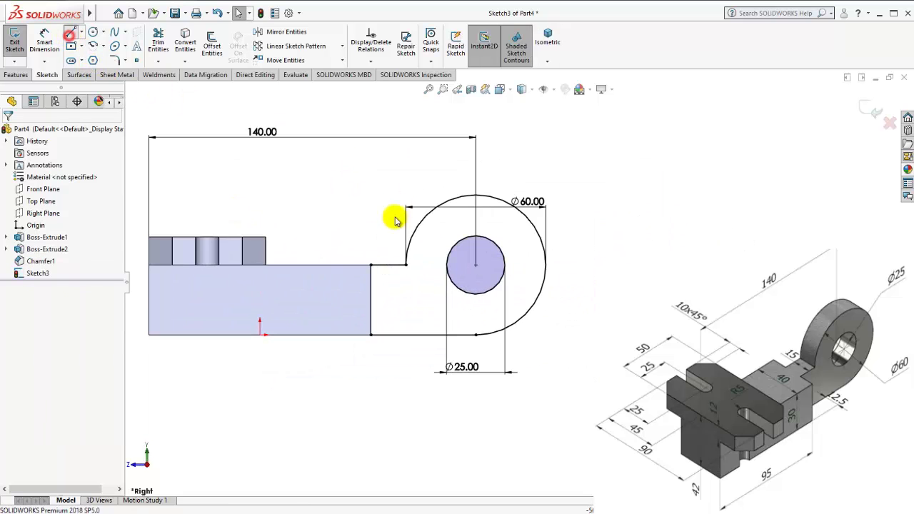
# Draw a vertical line from the base corner to close the lug profile and exit the sketch.
pyautogui.click(370, 265)
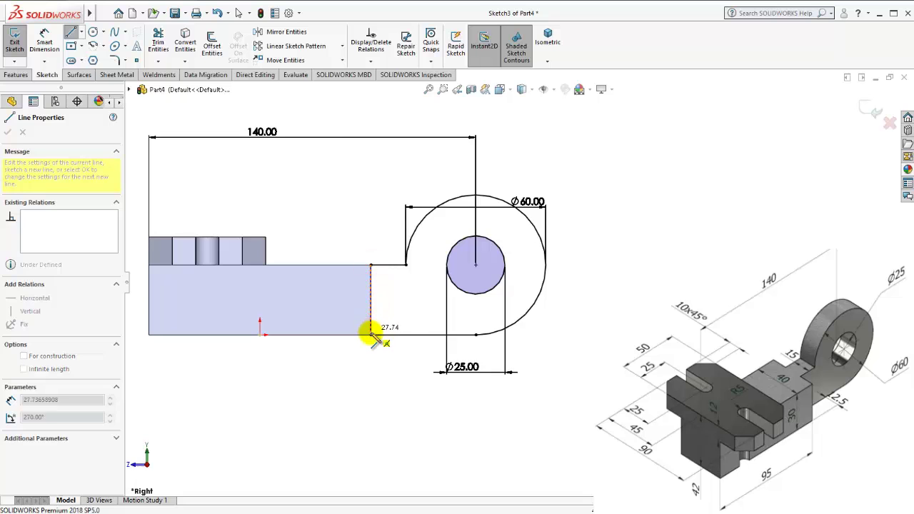
pyautogui.doubleClick(370, 334)
pyautogui.hotkey('ctrl', '7')
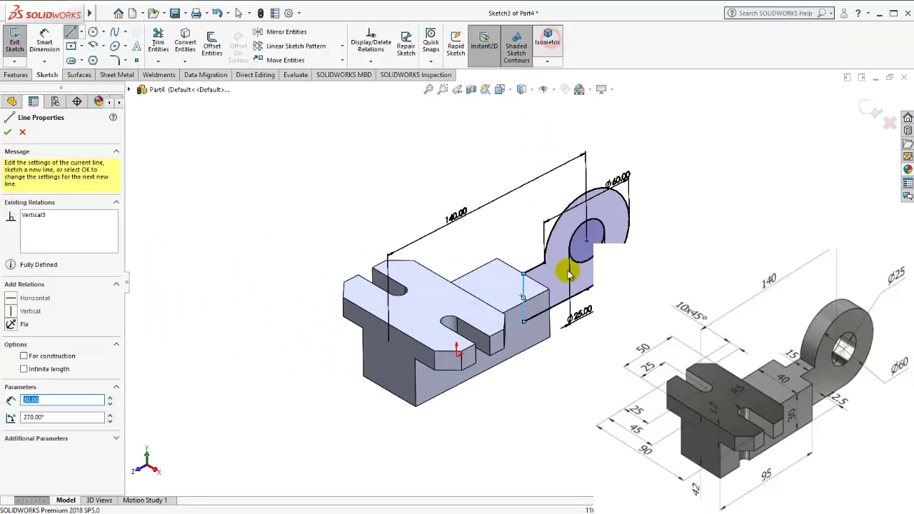
pyautogui.scroll(-3, 571, 278)
pyautogui.scroll(-3, 574, 300)
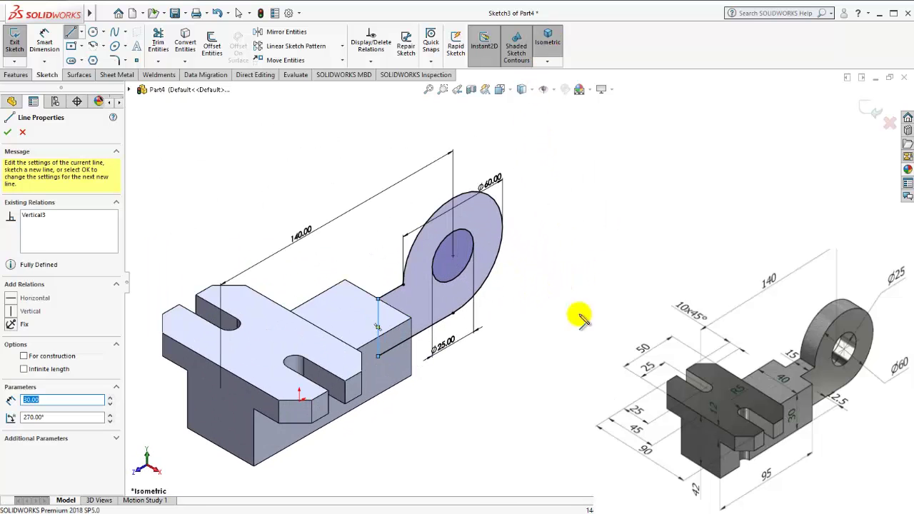
pyautogui.click(8, 133)
pyautogui.click(14, 74)
# Extrude Sketch3 15 mm with Mid Plane as Boss-Extrude3.
pyautogui.press('Escape')
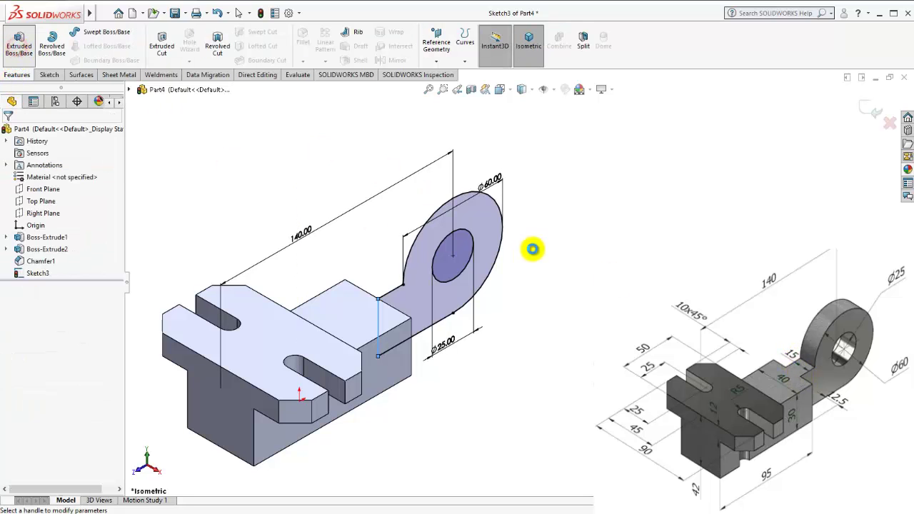
pyautogui.click(32, 197)
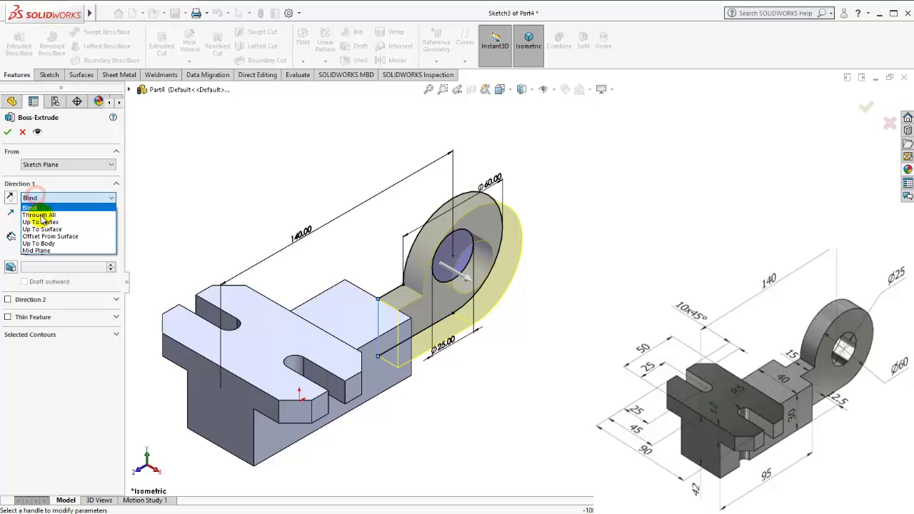
pyautogui.click(37, 251)
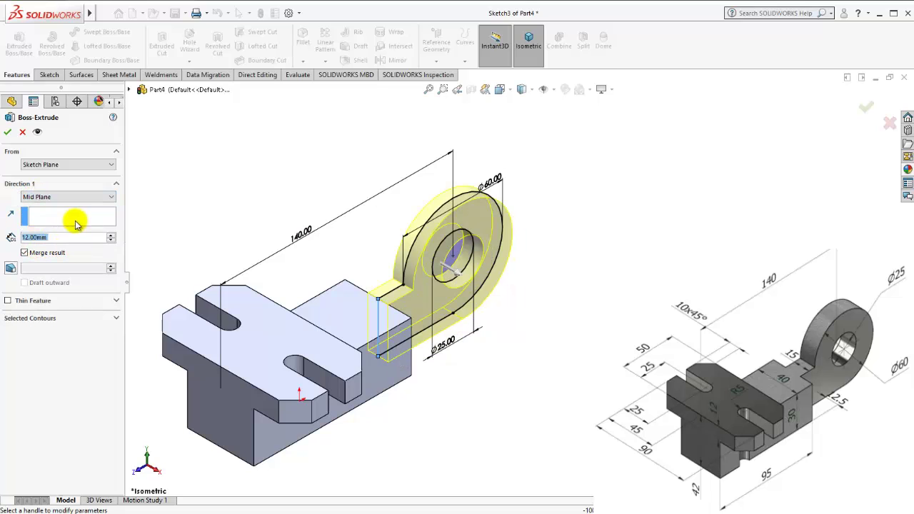
pyautogui.write('15')
pyautogui.press('Return')
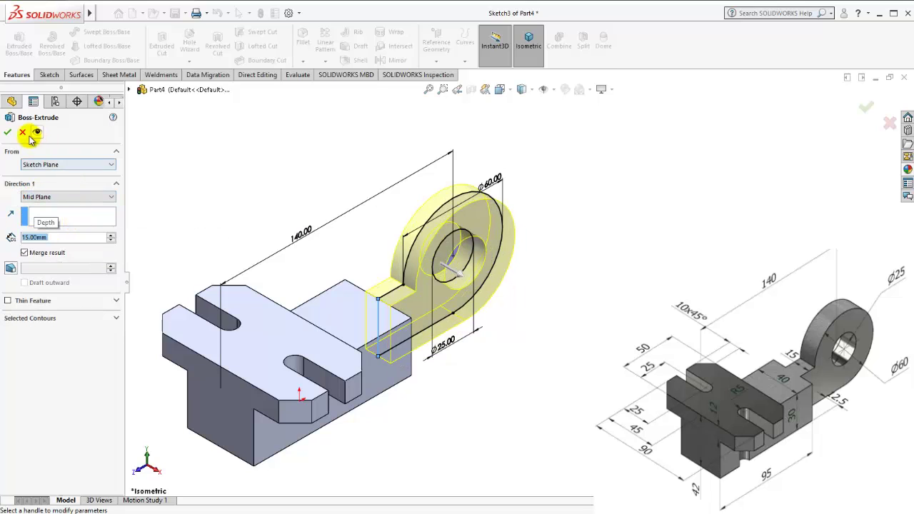
pyautogui.click(7, 131)
# Orbit and zoom around the finished bracket to inspect the lug and bore from several angles.
pyautogui.moveTo(294, 146); pyautogui.dragTo(473, 325, button='middle')
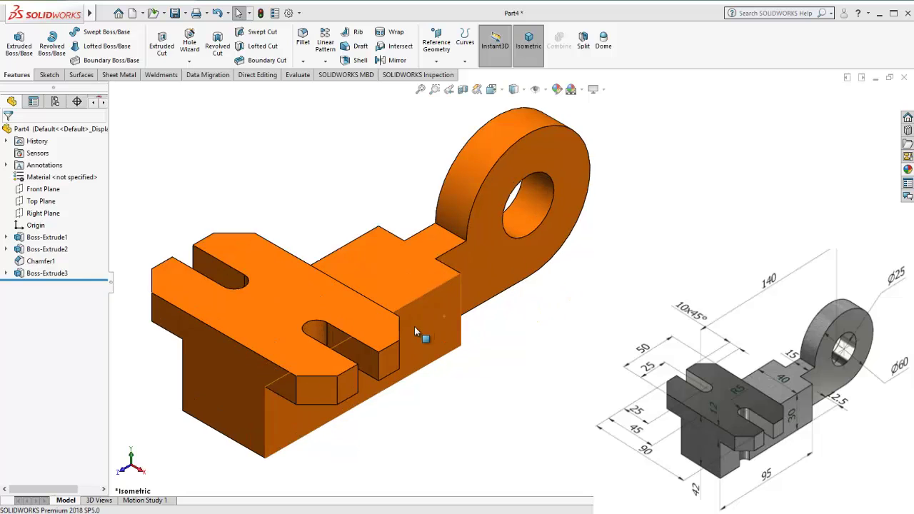
pyautogui.moveTo(530, 326); pyautogui.dragTo(584, 261, button='middle')
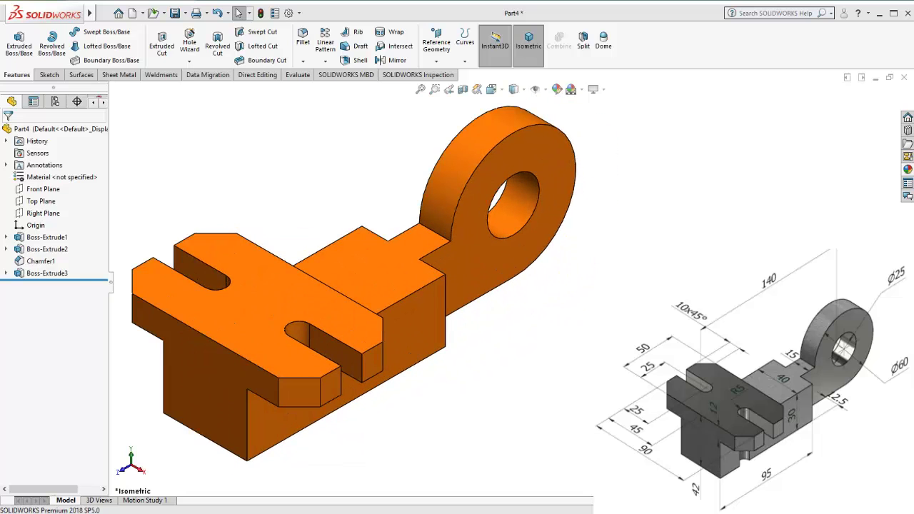
pyautogui.scroll(2, 506, 299)
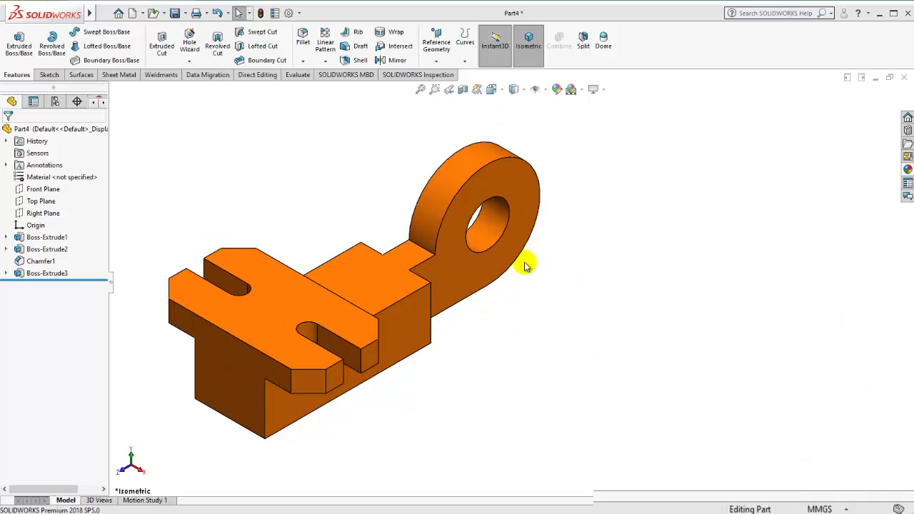
pyautogui.scroll(1, 525, 265)
pyautogui.scroll(-4, 421, 282)
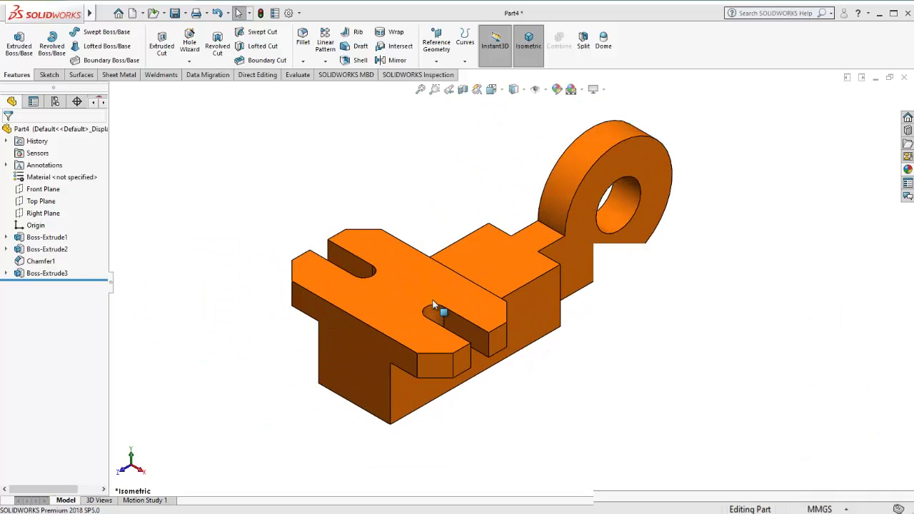
pyautogui.scroll(-2, 432, 305)
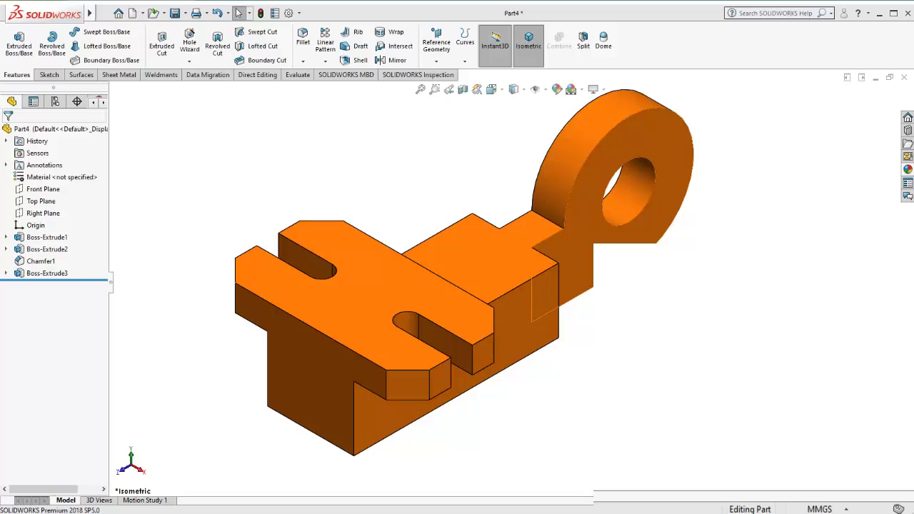
pyautogui.scroll(2, 672, 241)
pyautogui.scroll(1, 672, 241)
pyautogui.scroll(-2, 432, 316)
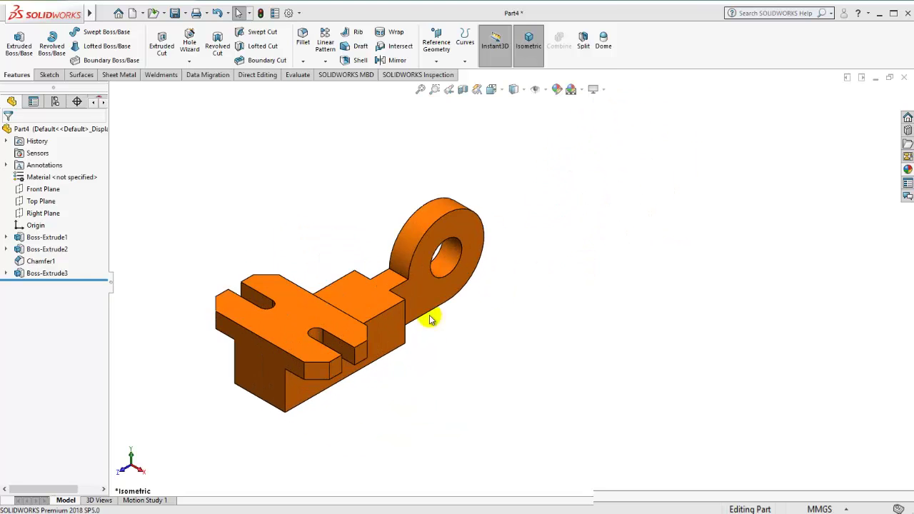
pyautogui.scroll(-2, 414, 326)
pyautogui.moveTo(418, 326)
pyautogui.mouseDown(button='middle')
pyautogui.moveTo(465, 285)
pyautogui.moveTo(267, 294)
pyautogui.moveTo(370, 251)
pyautogui.moveTo(508, 103)
pyautogui.mouseUp(button='middle')
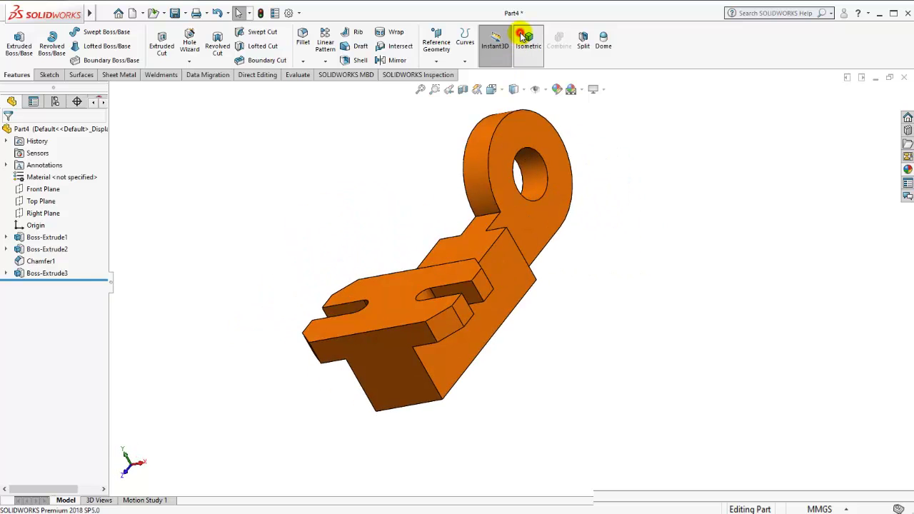